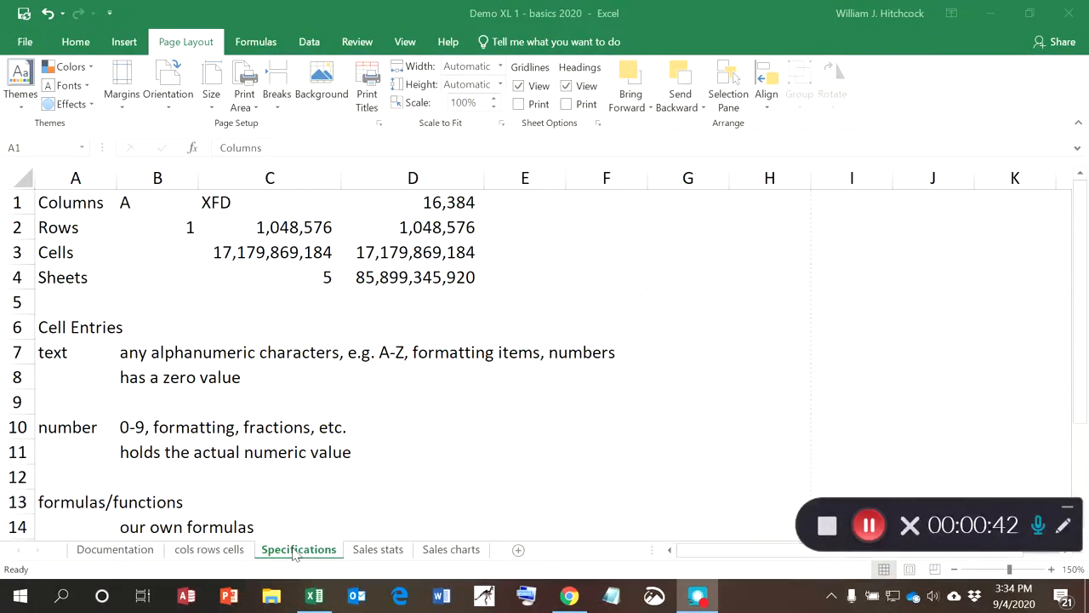
# Group all the workbook's worksheets, starting from the Specifications sheet
pyautogui.click(294, 553)
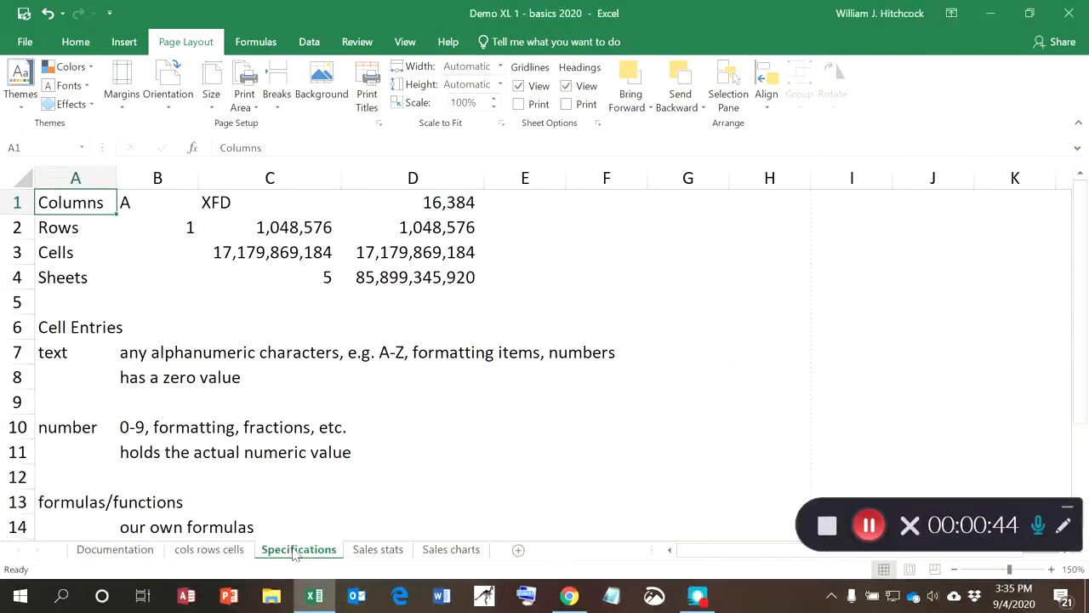
pyautogui.rightClick(294, 553)
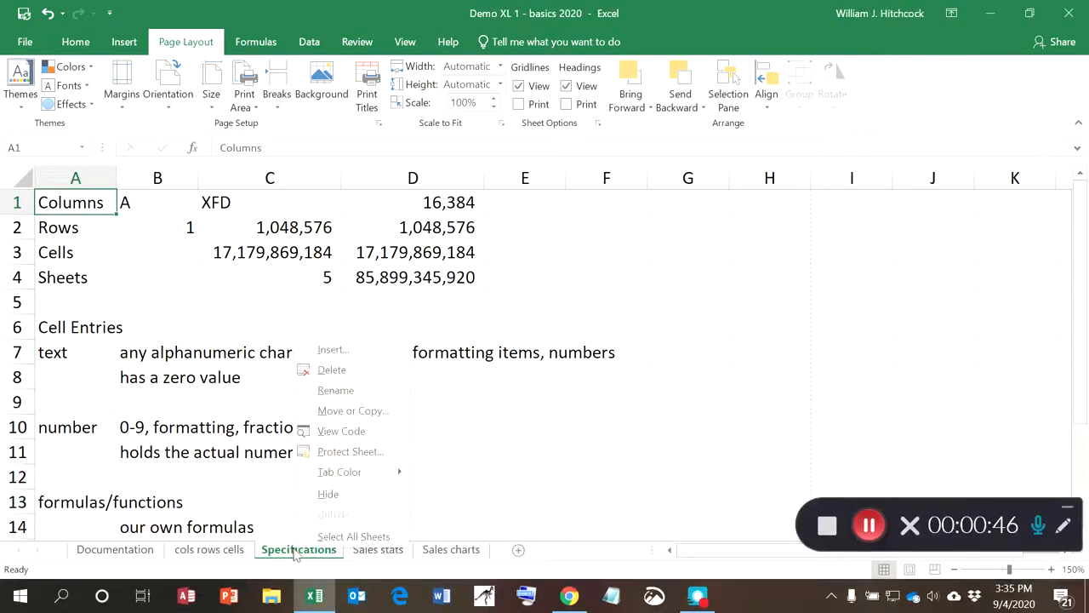
pyautogui.click(332, 537)
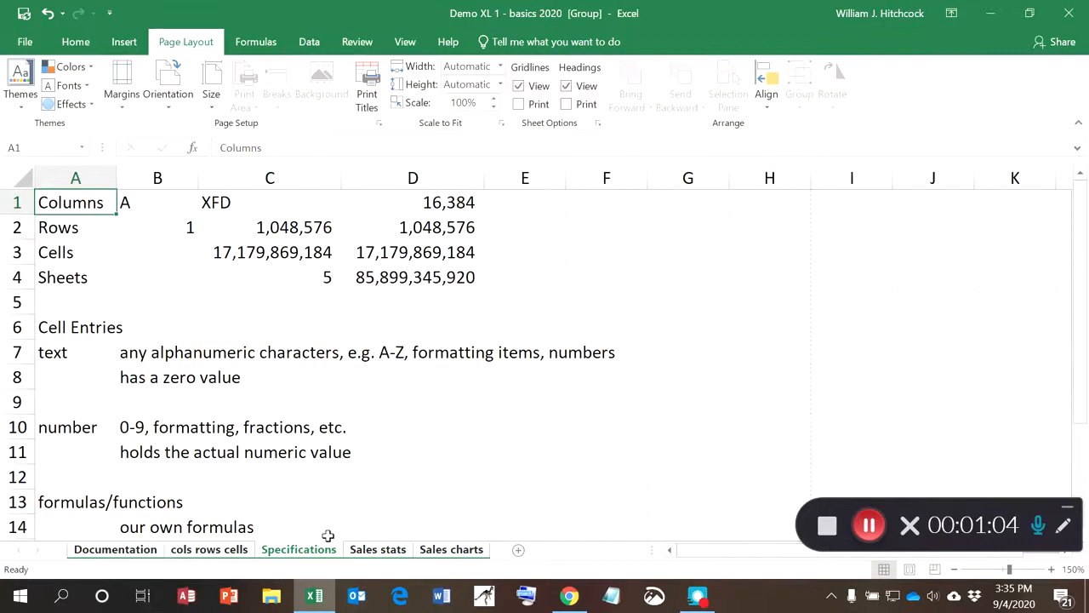
pyautogui.click(448, 201)
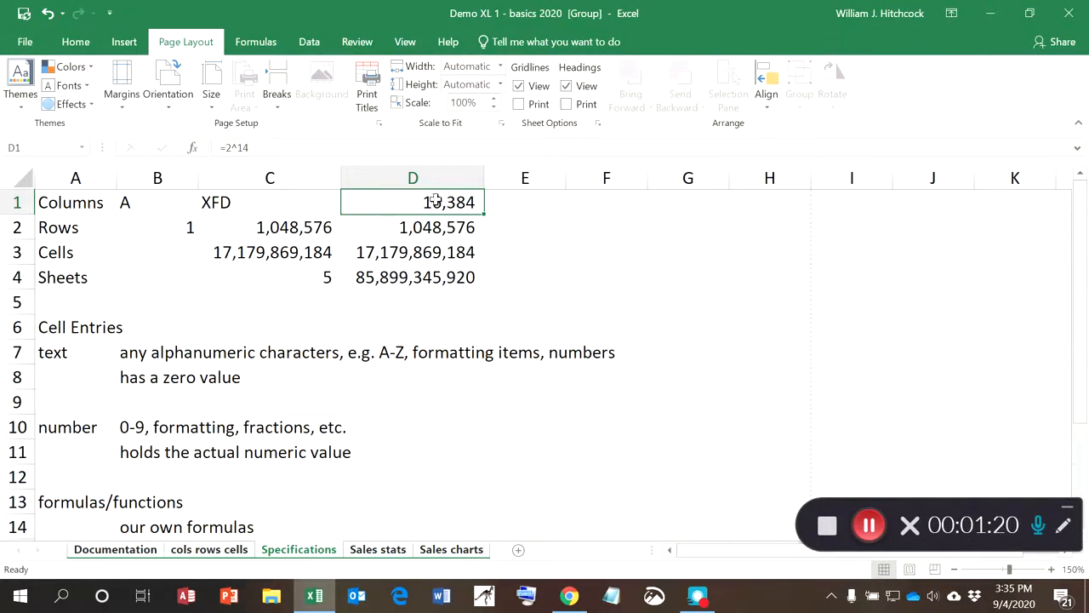
pyautogui.click(67, 45)
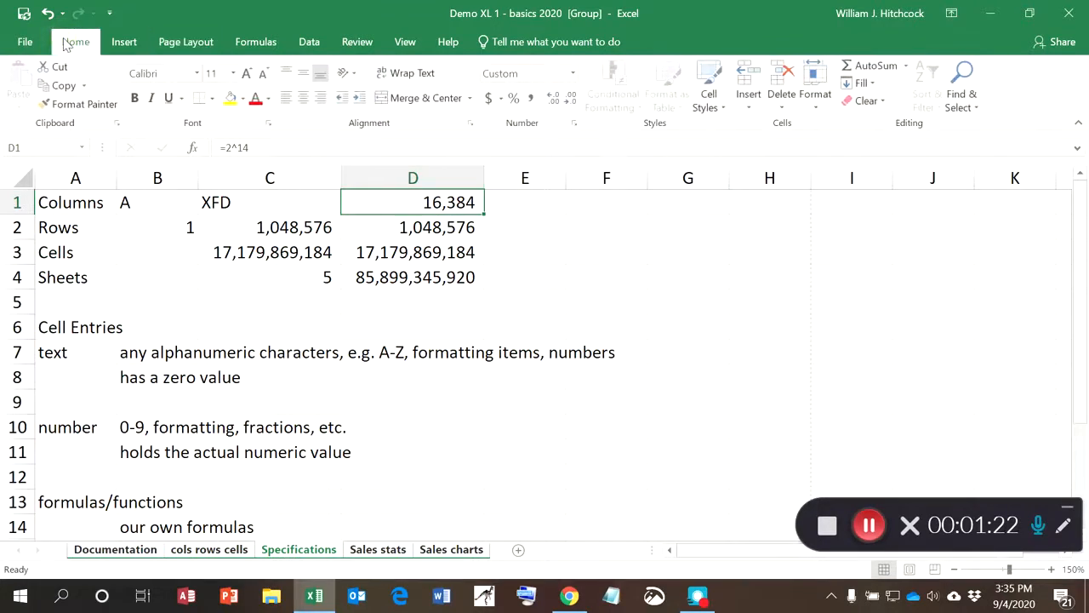
pyautogui.click(184, 45)
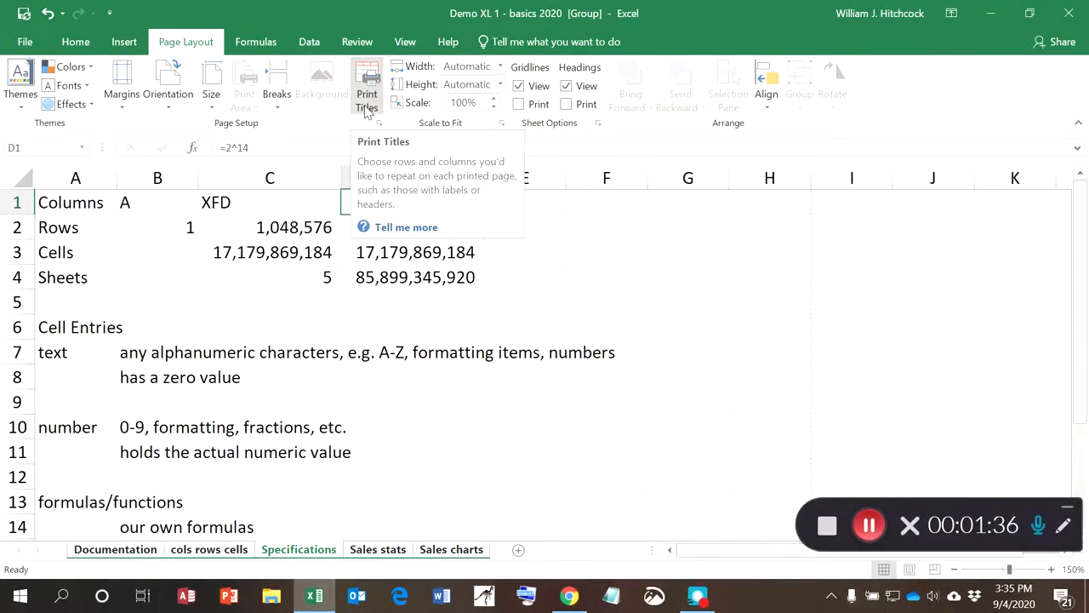
pyautogui.click(404, 44)
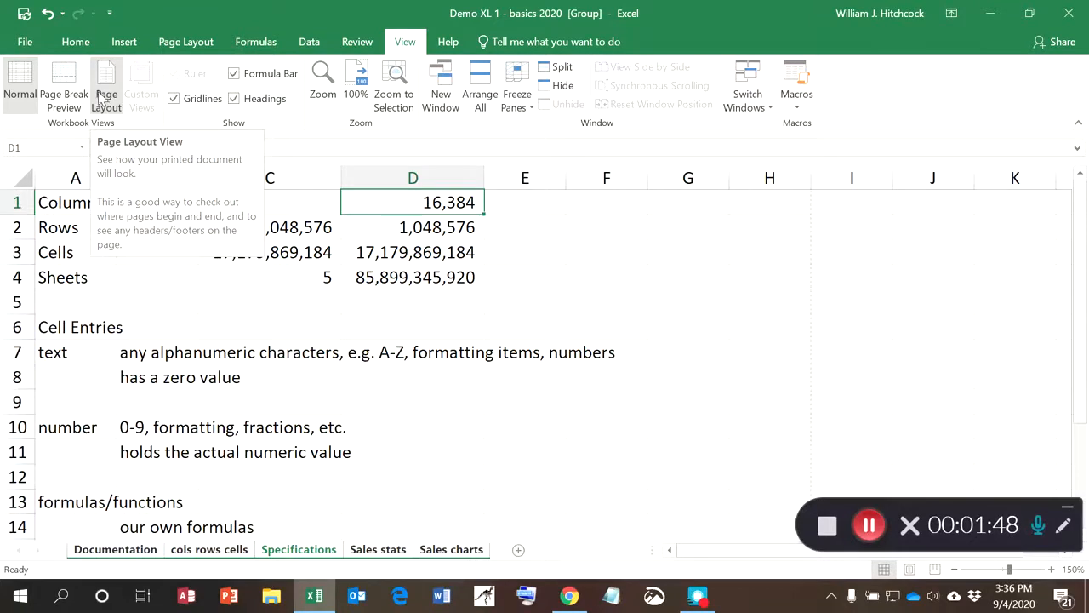
# Open the page setup for the grouped sheets and review its page, margin, header/footer and sheet settings
pyautogui.click(170, 51)
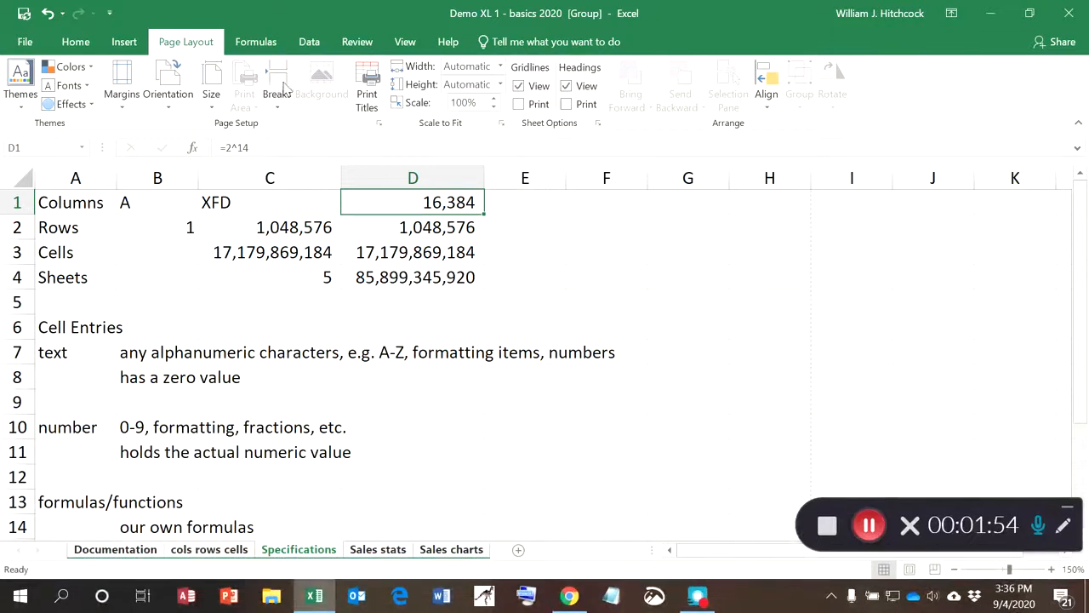
pyautogui.click(359, 88)
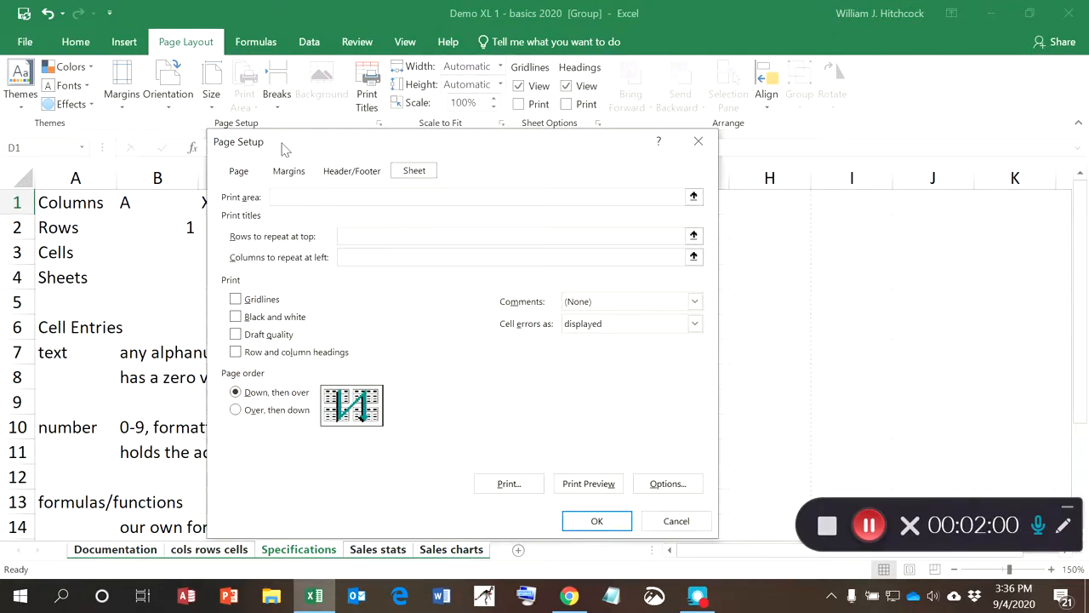
pyautogui.moveTo(285, 149); pyautogui.dragTo(392, 86)
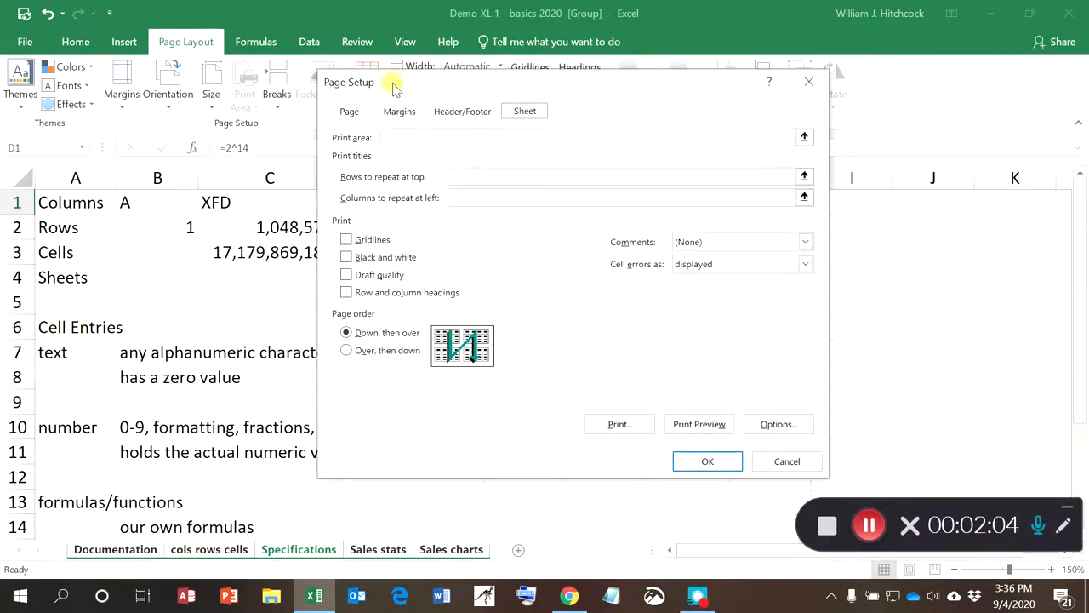
pyautogui.click(356, 114)
pyautogui.click(394, 116)
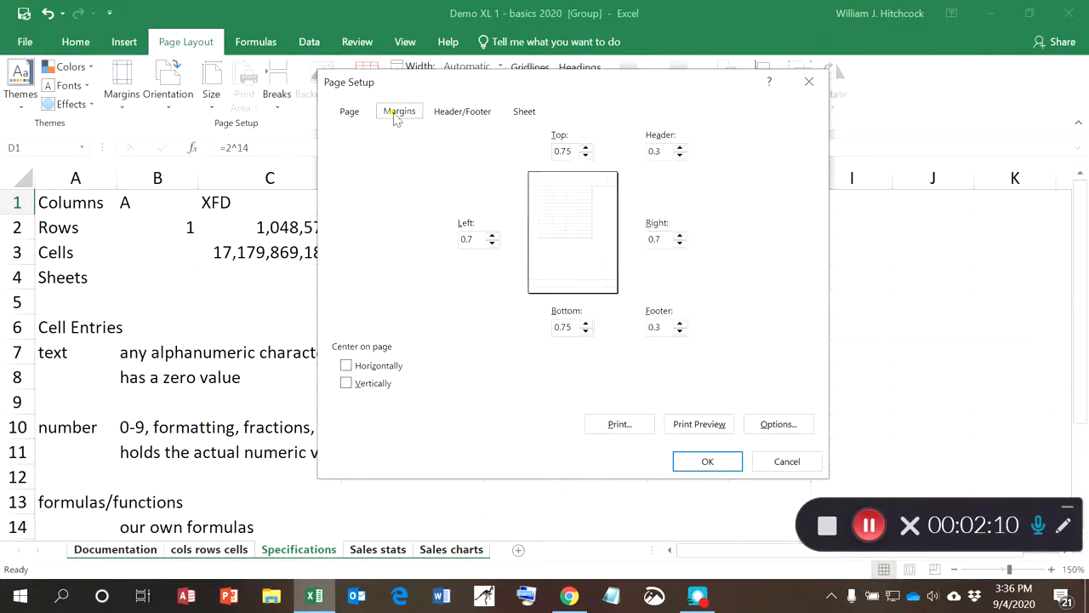
pyautogui.click(463, 116)
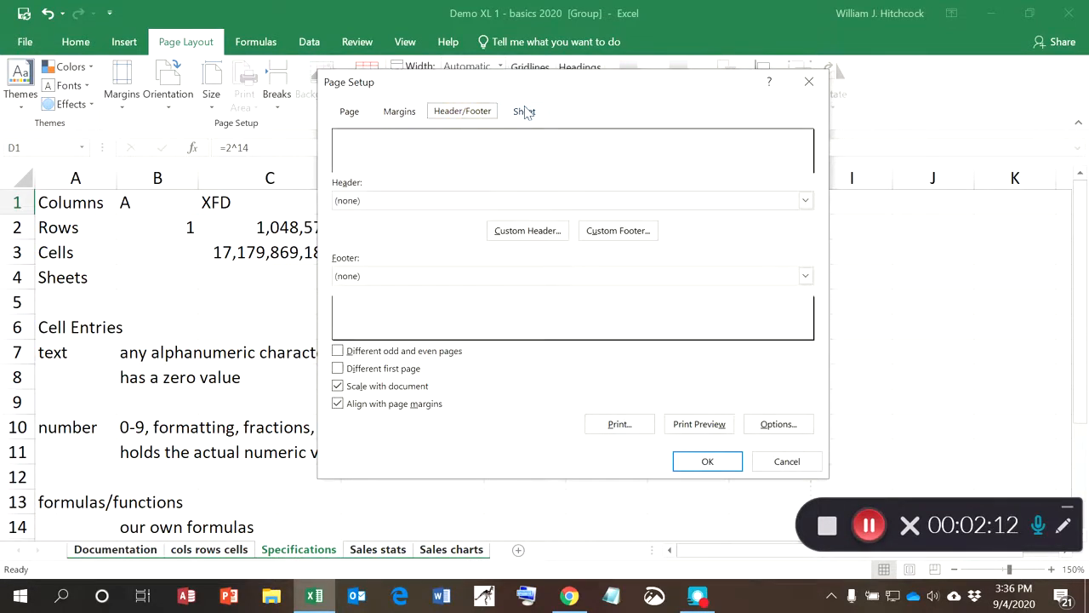
pyautogui.click(526, 113)
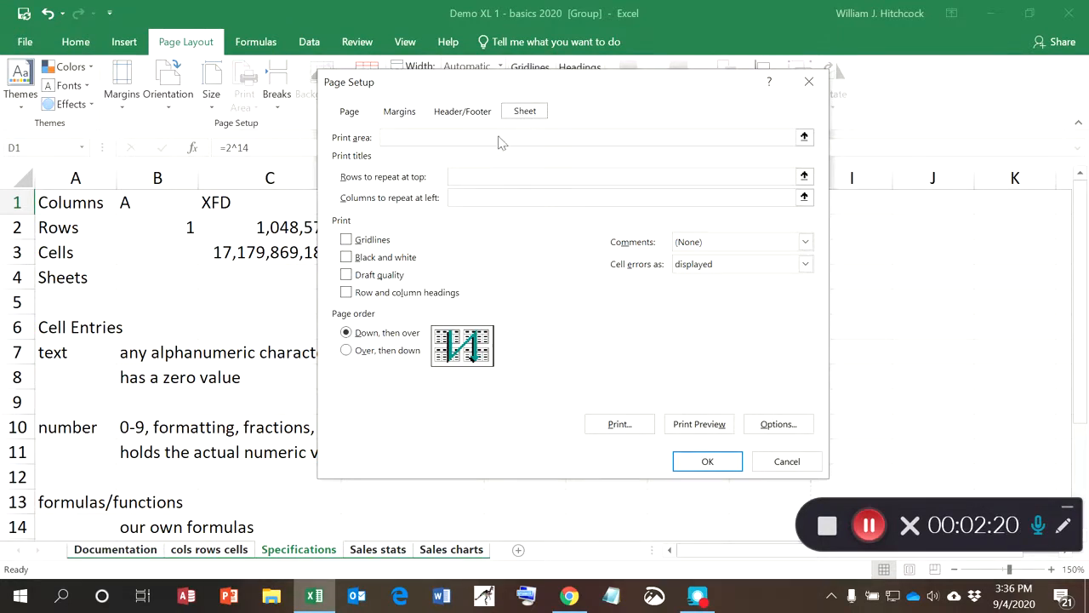
pyautogui.click(347, 241)
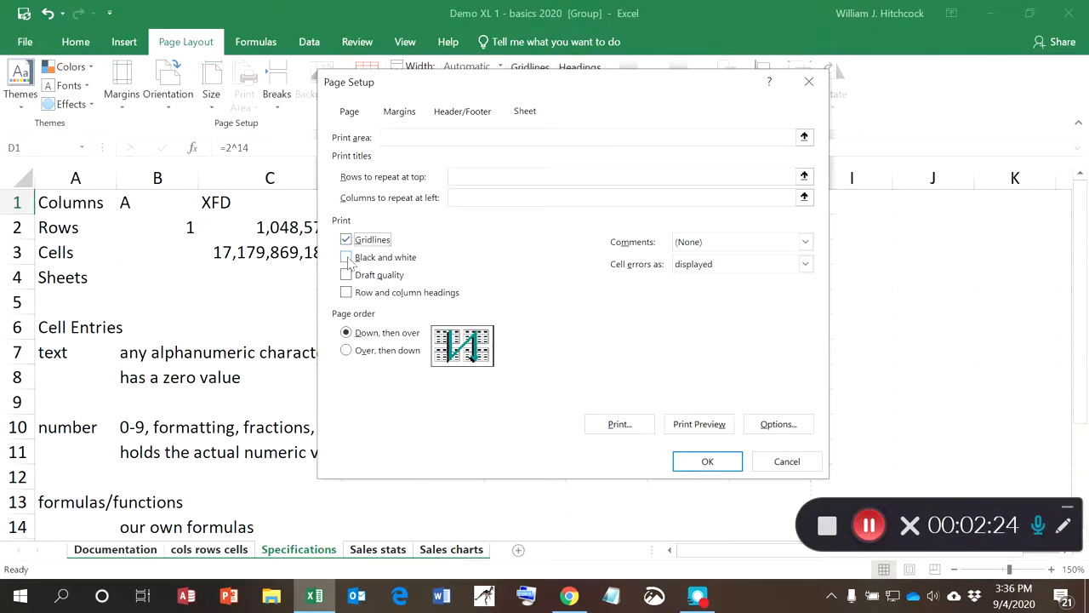
pyautogui.click(347, 294)
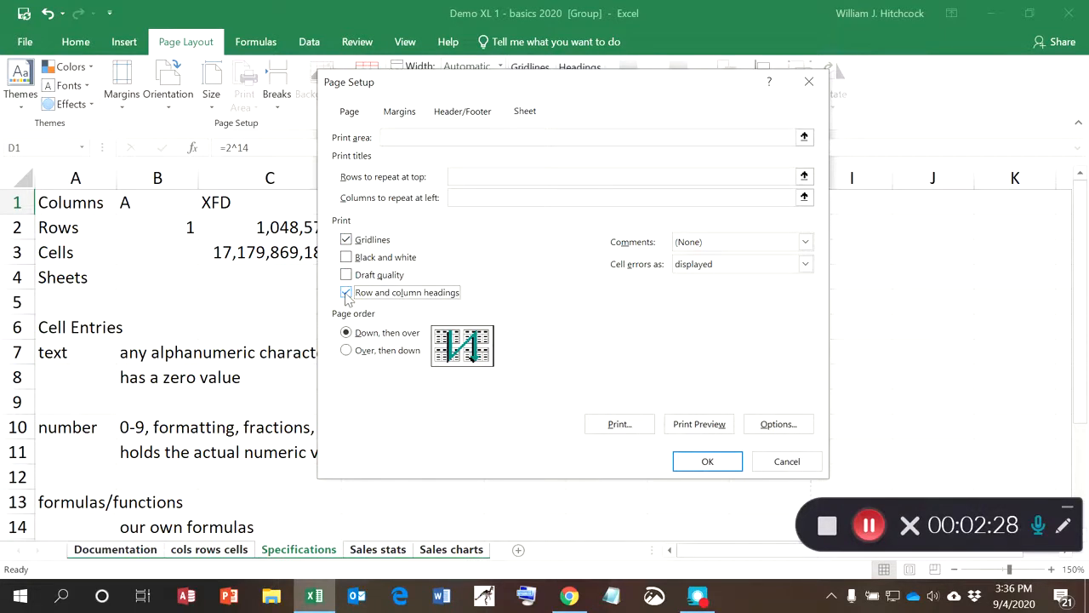
pyautogui.click(347, 294)
pyautogui.click(347, 242)
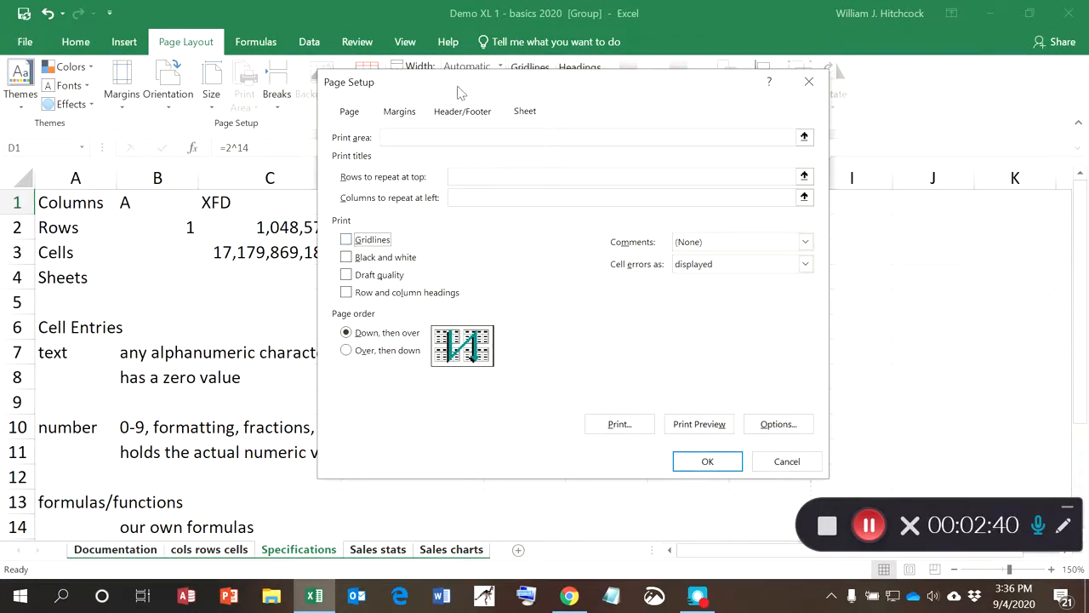
# Start a custom header for the grouped sheets and enter the author's full name in its left section
pyautogui.click(459, 117)
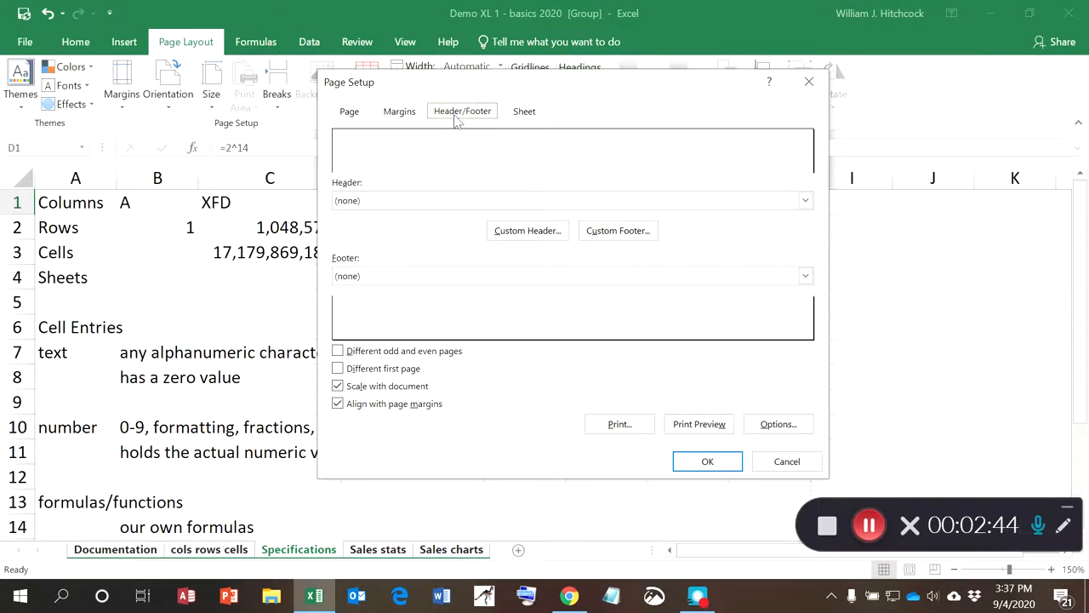
pyautogui.click(806, 202)
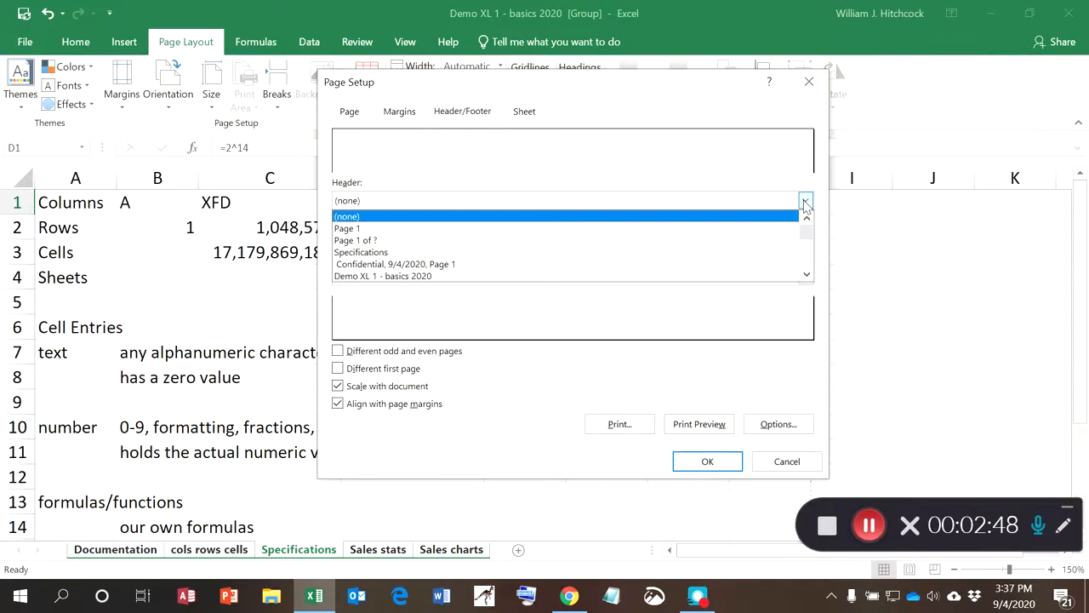
pyautogui.click(805, 202)
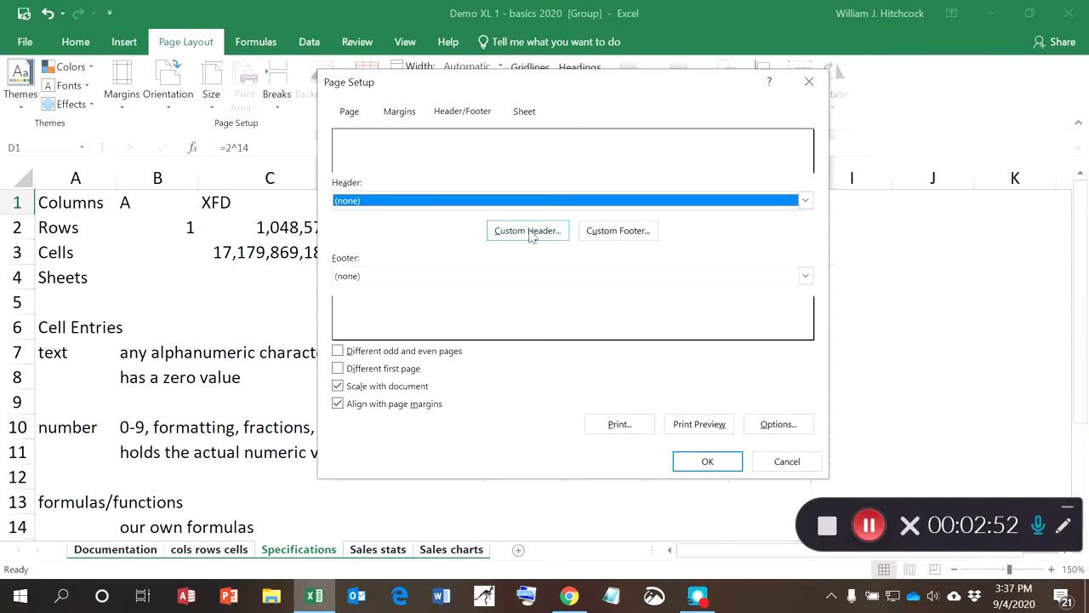
pyautogui.click(528, 231)
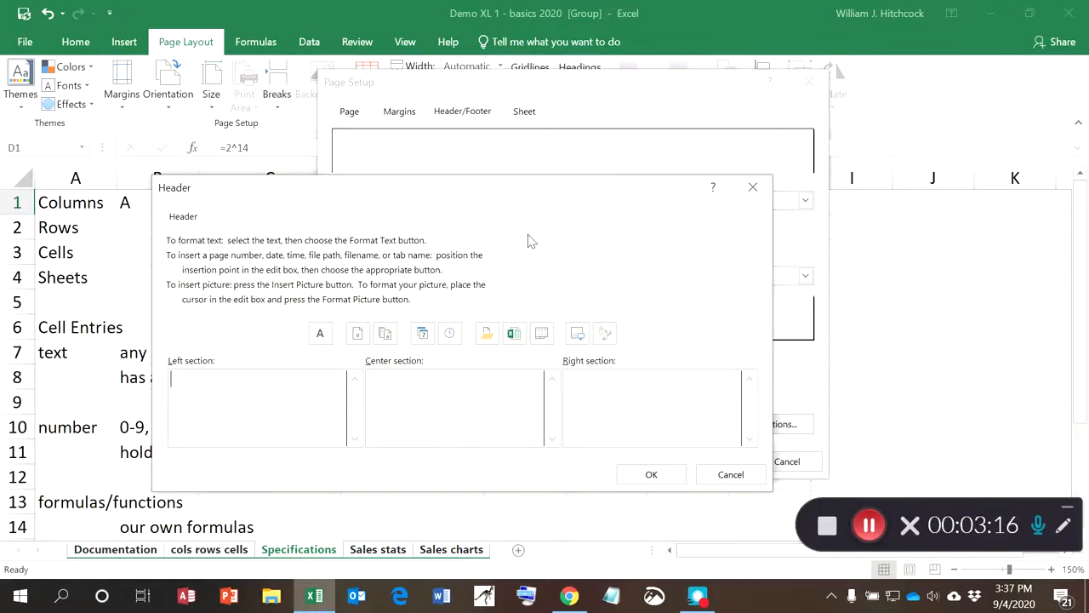
pyautogui.write('William Hitchcock')
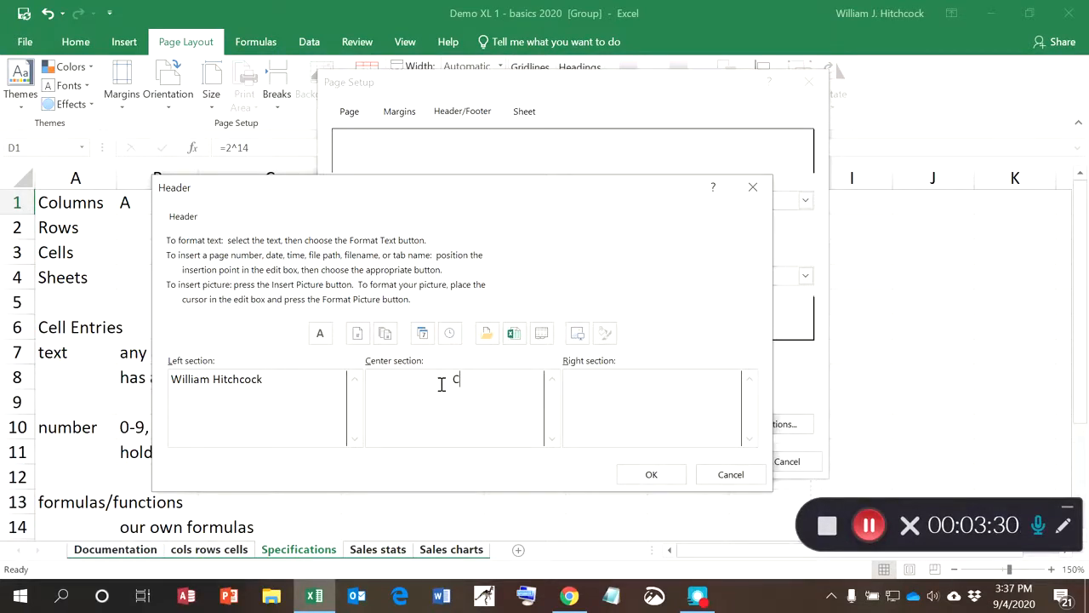
# Enter "CIT 110 Principles of Computing & Info Tech" in the header's center section
pyautogui.write('110 Computing')
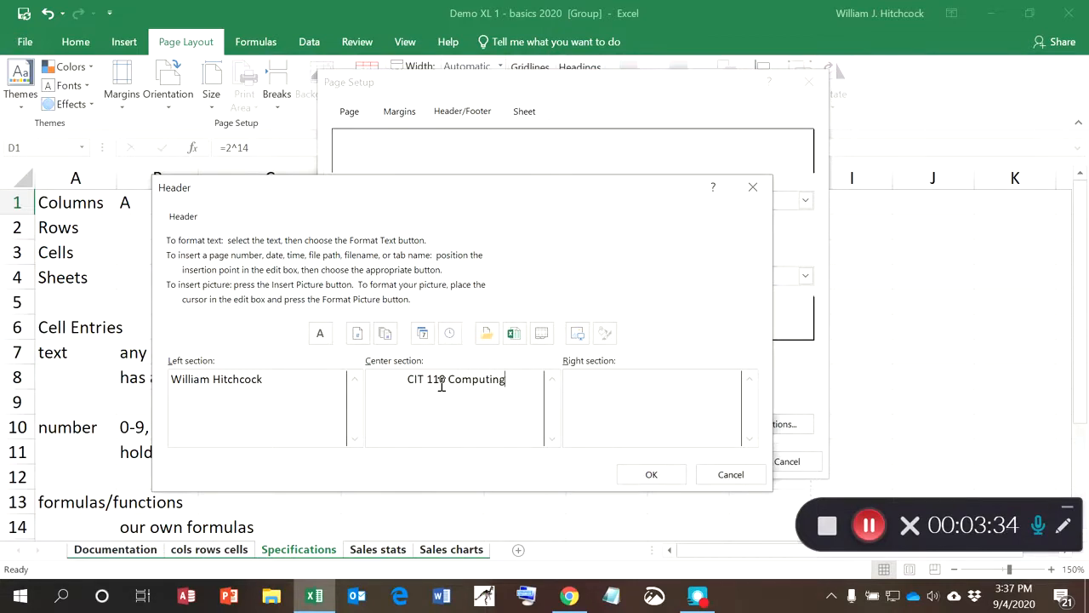
pyautogui.write(' & Info')
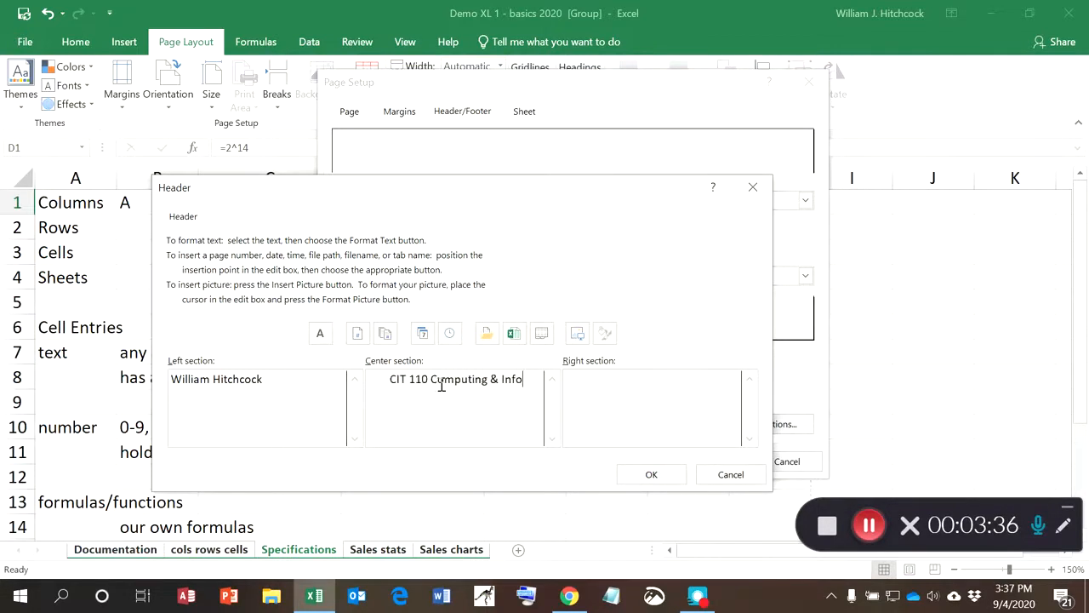
pyautogui.write(' Tech')
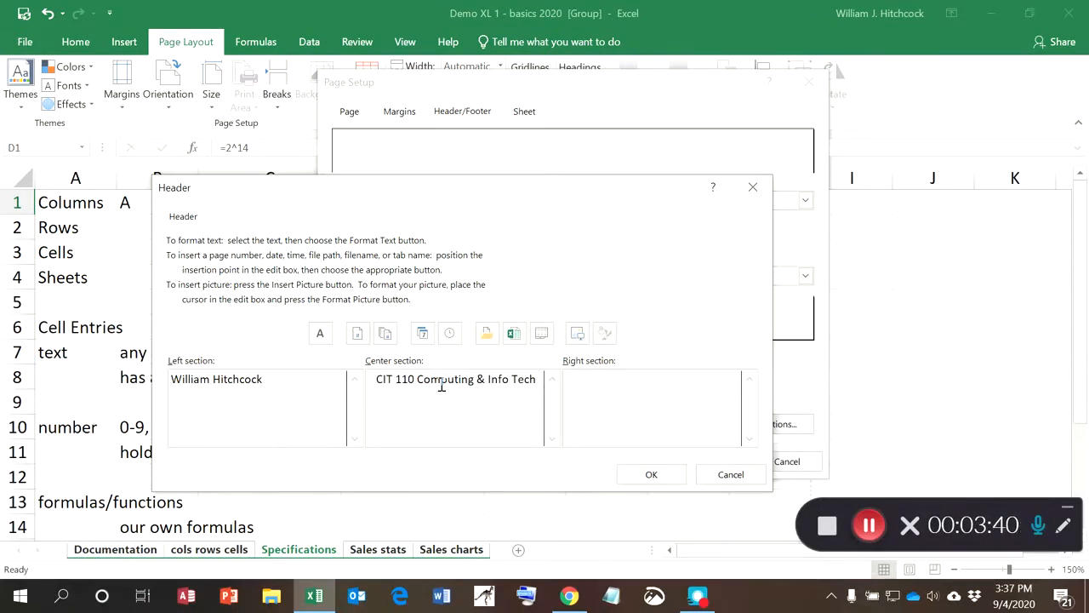
pyautogui.press('Left')
pyautogui.press('Left')
pyautogui.press('Left')
pyautogui.press('Left')
pyautogui.press('Left')
pyautogui.press('Left')
pyautogui.press('Left')
pyautogui.press('Left')
pyautogui.press('Left')
pyautogui.press('Left')
pyautogui.press('Left')
pyautogui.press('Left')
pyautogui.press('Left')
pyautogui.write('Principles ')
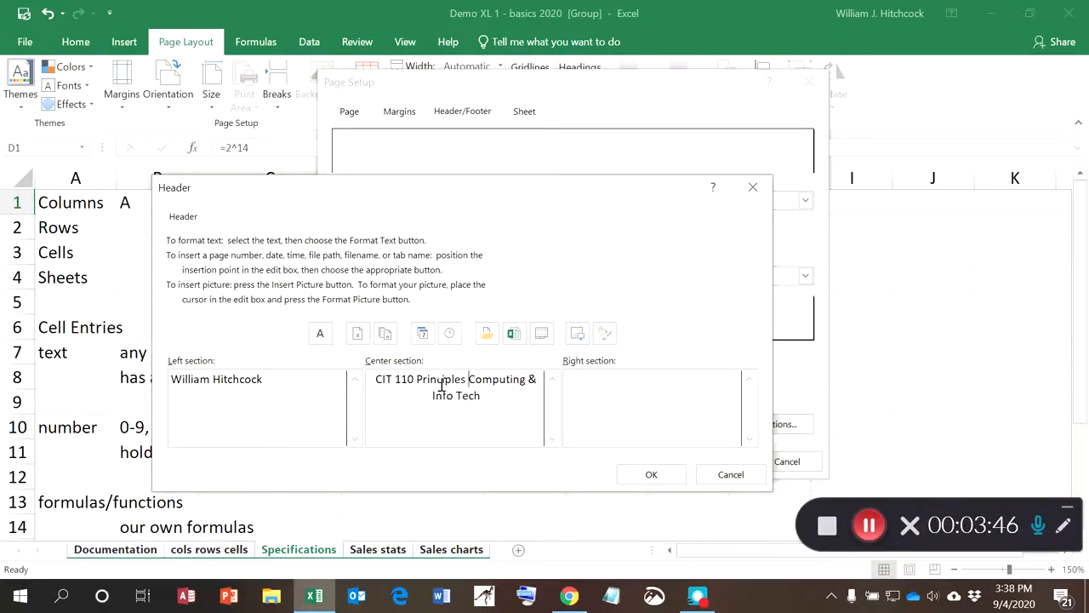
pyautogui.write('of')
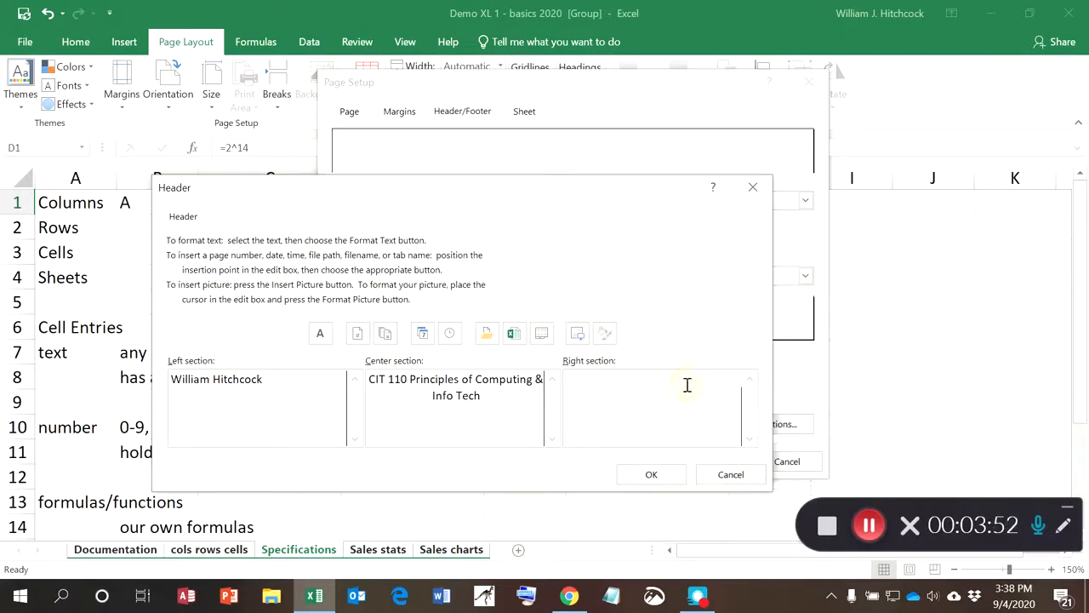
# Fill the header's right section with "Date Printed: " followed by the automatic date code, and accept the custom header
pyautogui.write('Date Printed:')
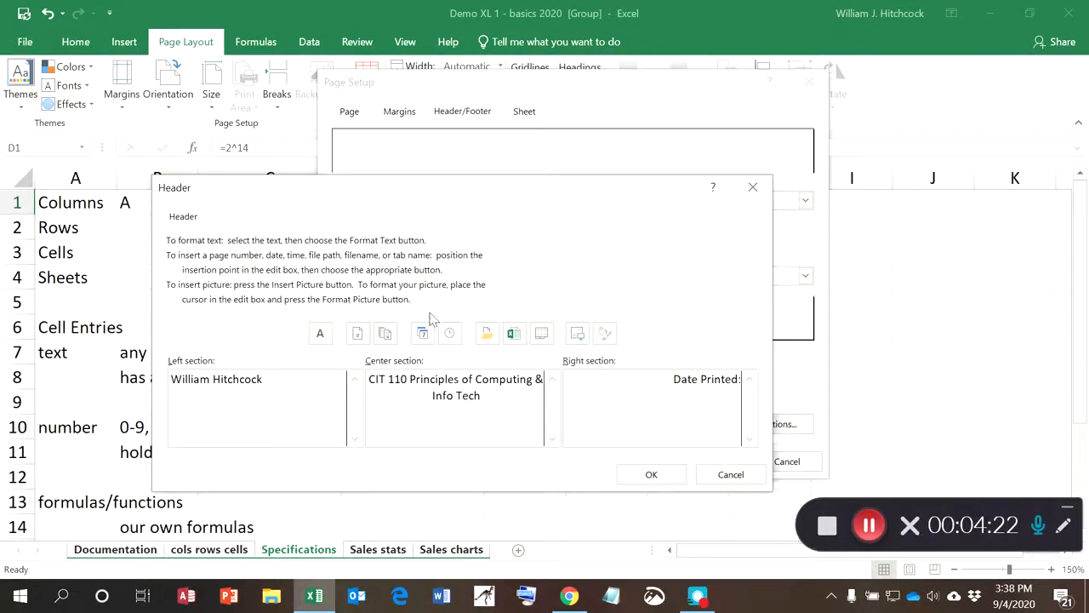
pyautogui.click(422, 333)
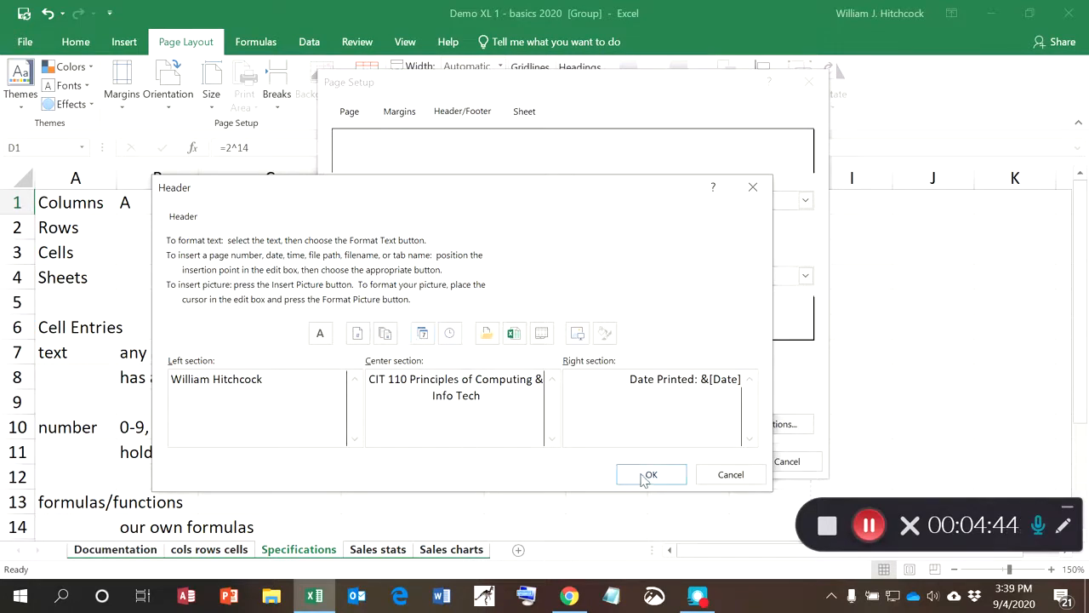
pyautogui.click(651, 475)
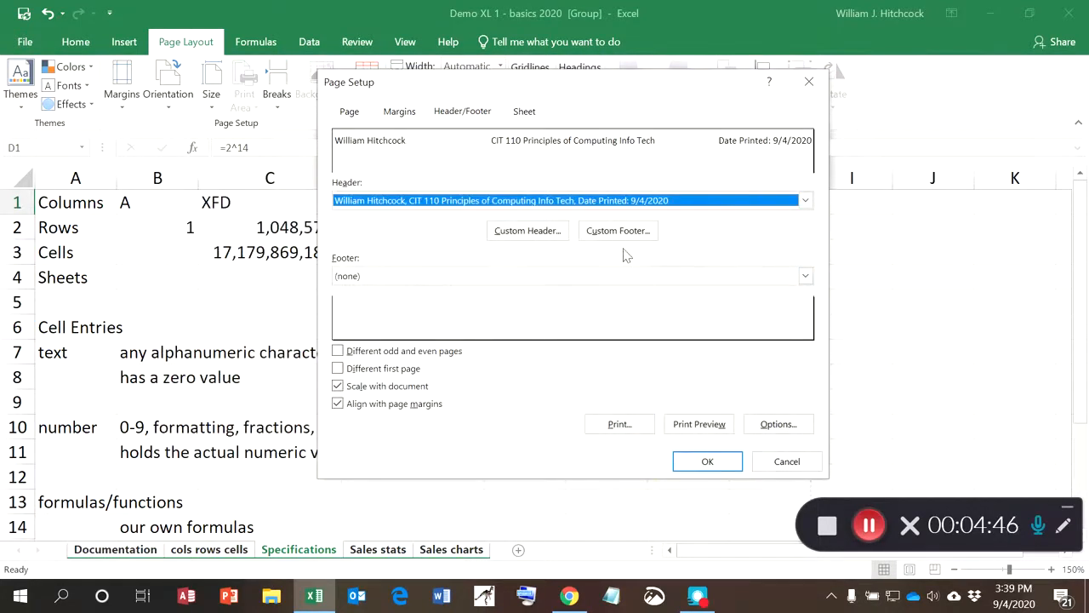
# Start a custom footer and fill its left section with "File: " followed by the automatic file name code
pyautogui.click(619, 231)
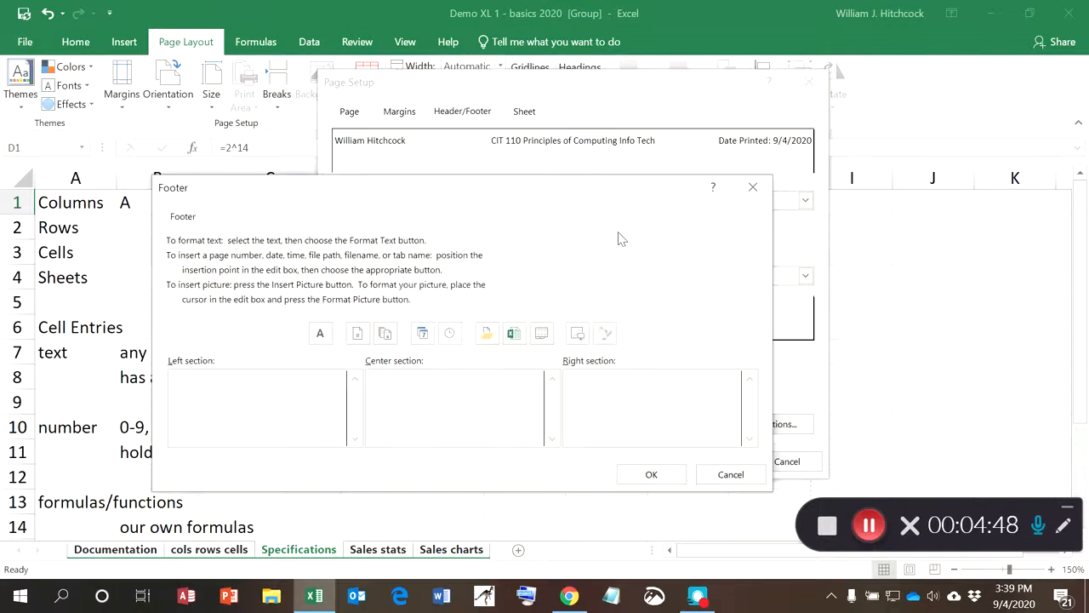
pyautogui.write('File:')
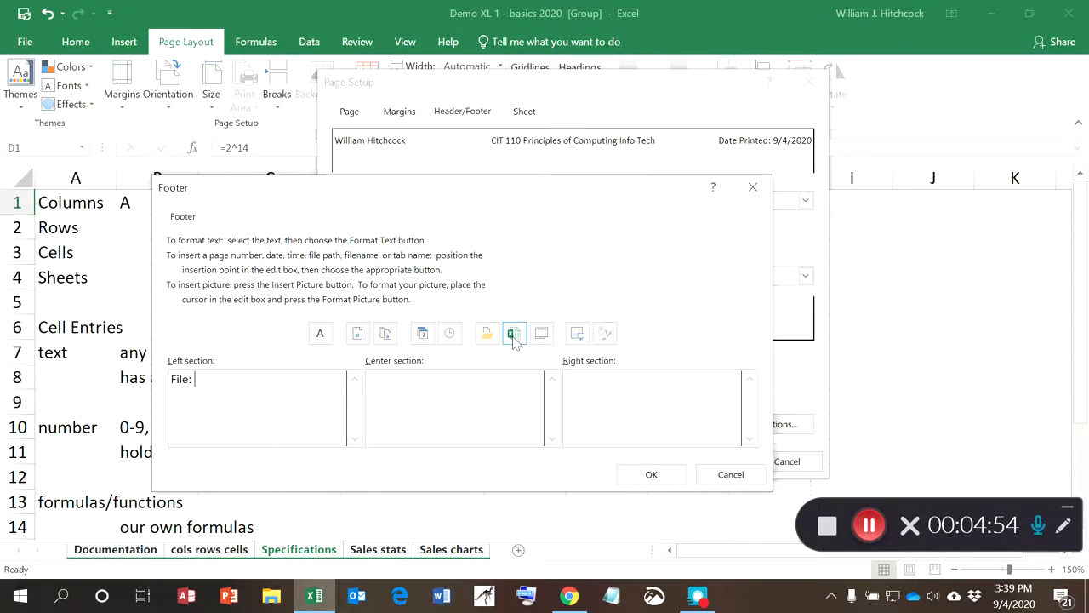
pyautogui.click(514, 334)
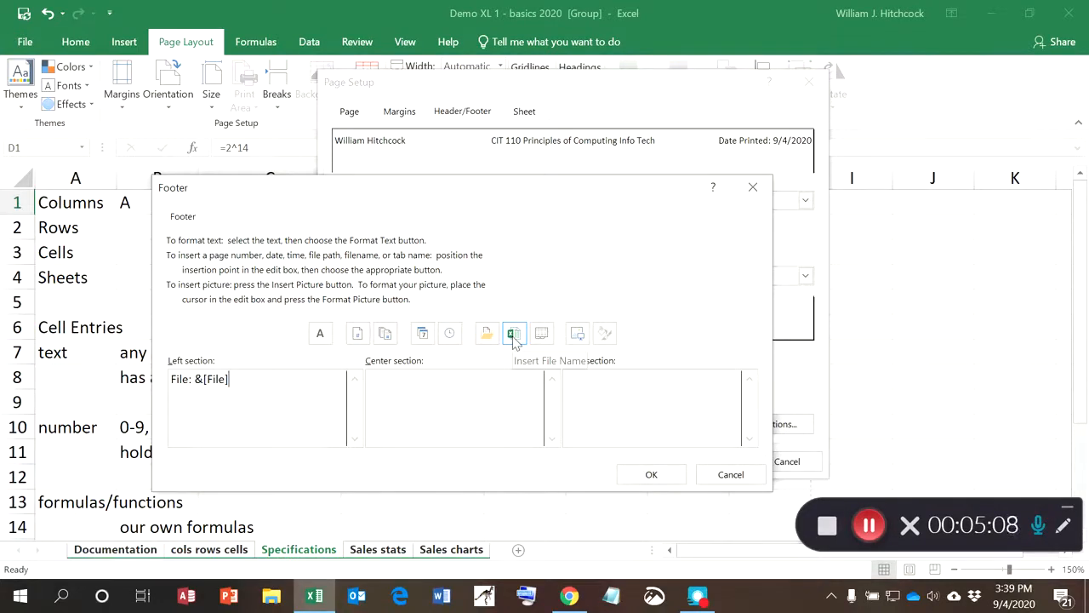
# Fill the footer's center section with "Page: &[Page] of &[Pages]", using the automatic page number and page count codes
pyautogui.write('Page:')
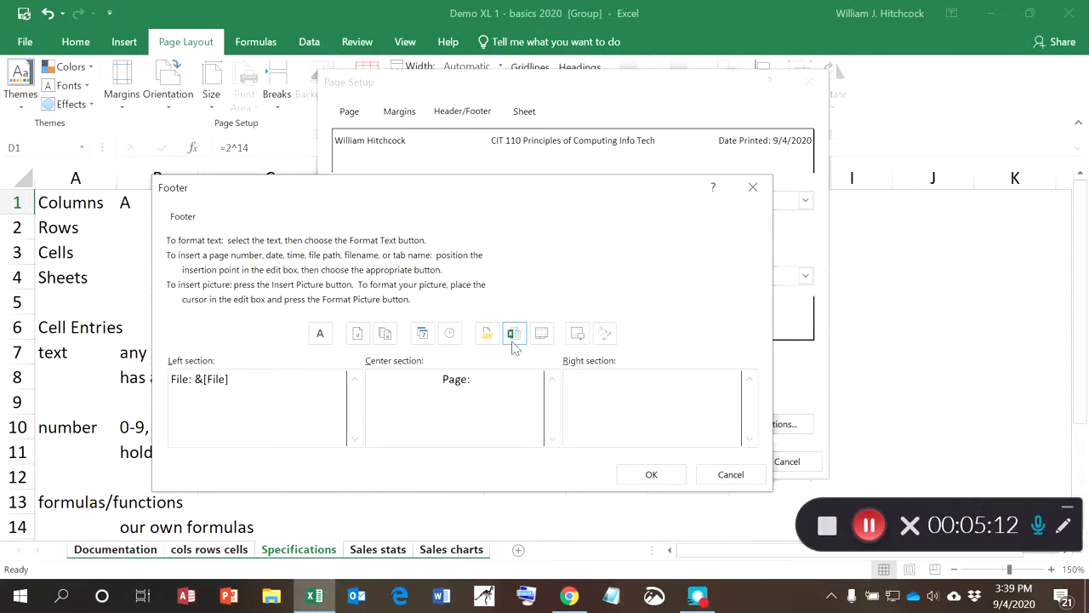
pyautogui.click(357, 334)
pyautogui.write('of')
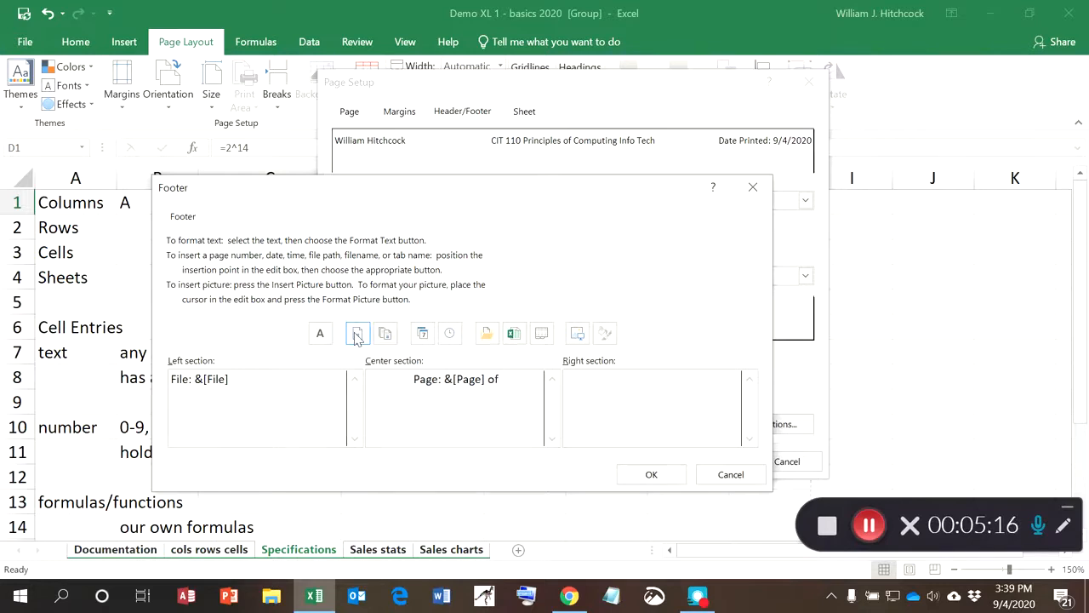
pyautogui.click(387, 335)
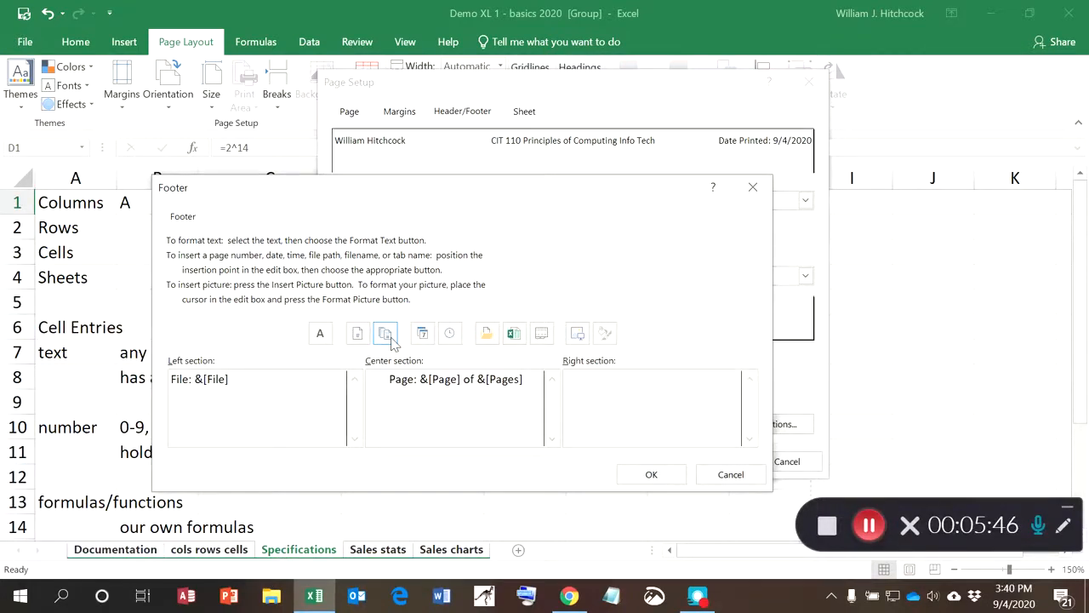
# Fill the footer's right section with "Sheet: " followed by the automatic sheet name code, and accept the custom footer
pyautogui.write('Sheet:')
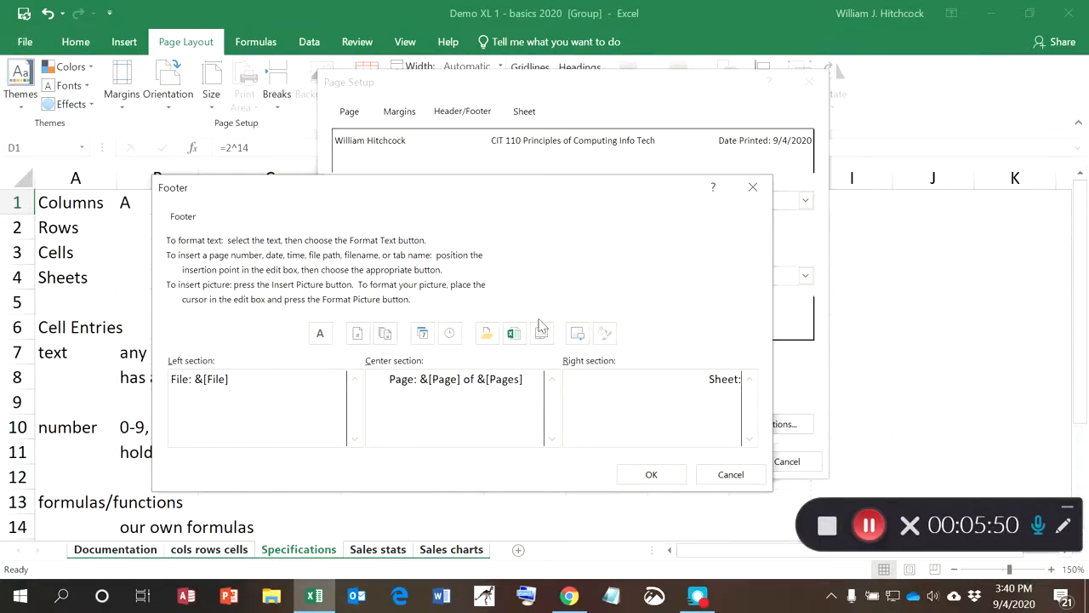
pyautogui.click(543, 334)
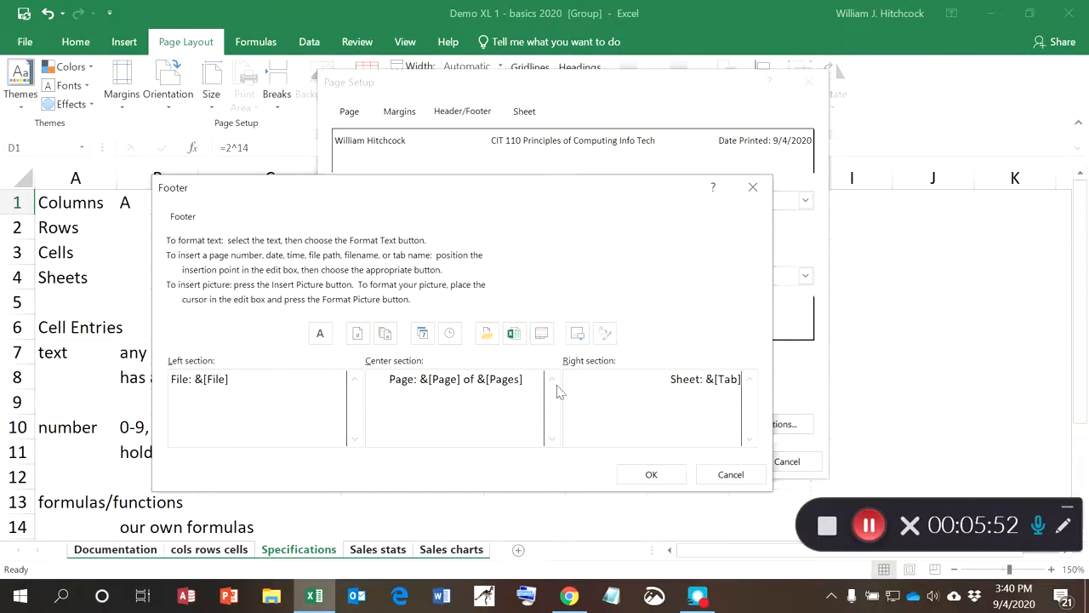
pyautogui.click(647, 476)
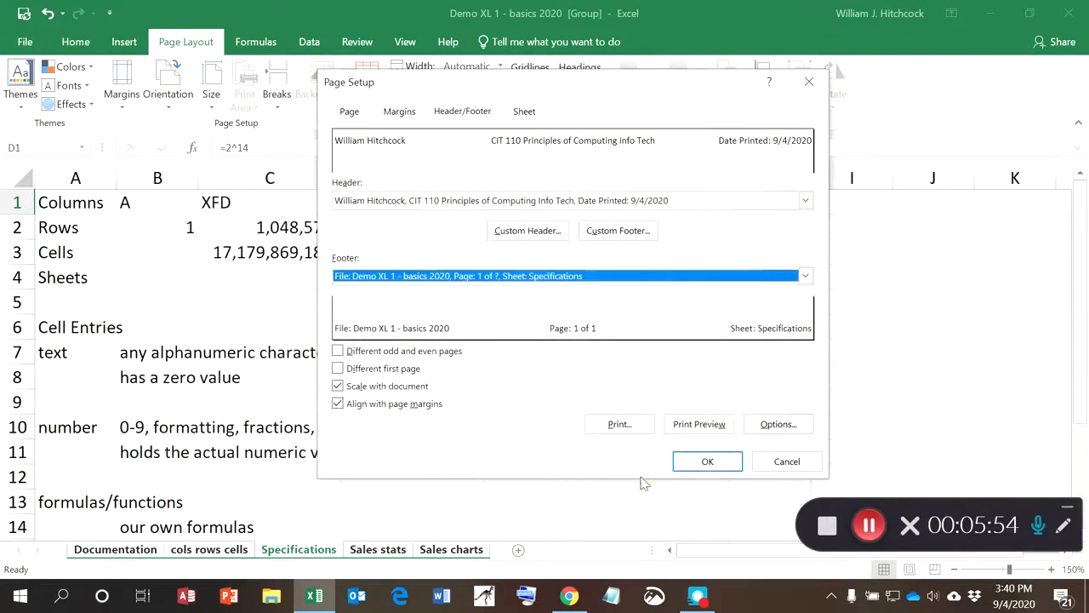
# Preview the grouped sheets for printing and check the header and footer on every page, and return to the worksheet
pyautogui.click(698, 426)
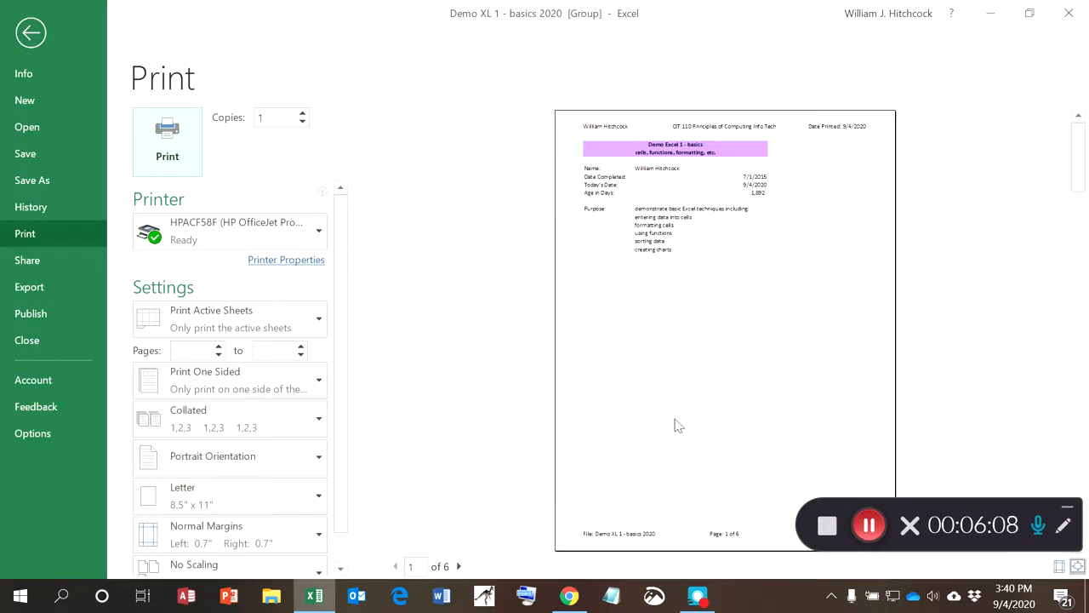
pyautogui.click(458, 566)
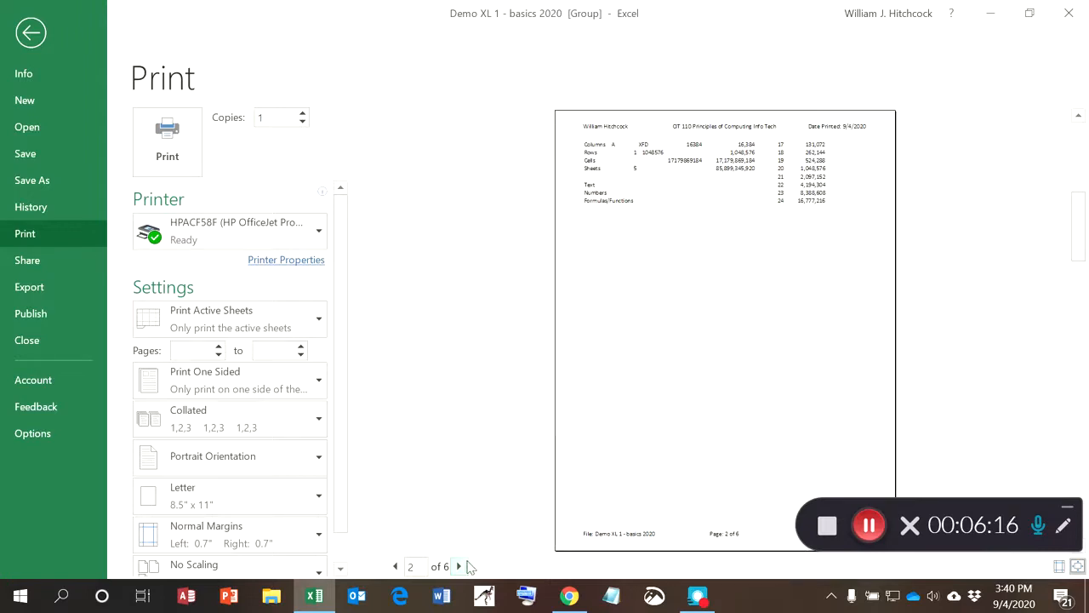
pyautogui.click(459, 566)
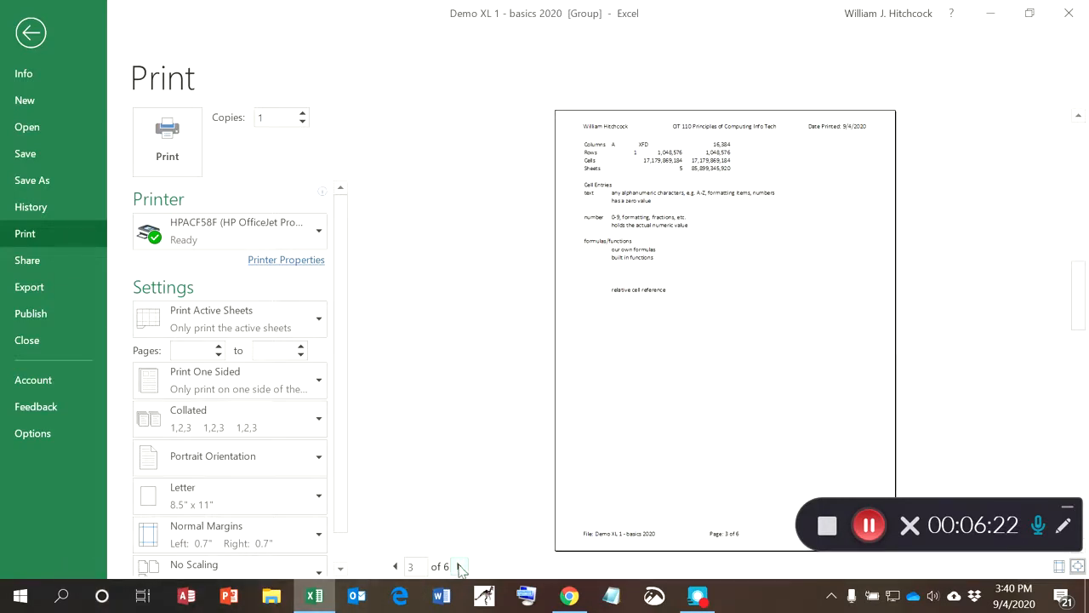
pyautogui.click(460, 566)
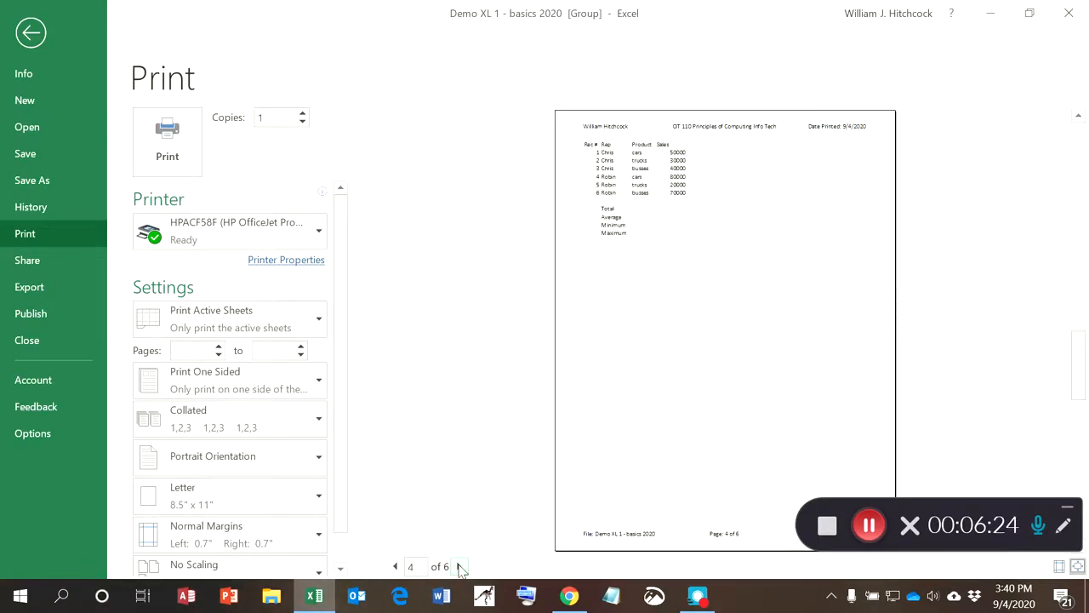
pyautogui.click(460, 566)
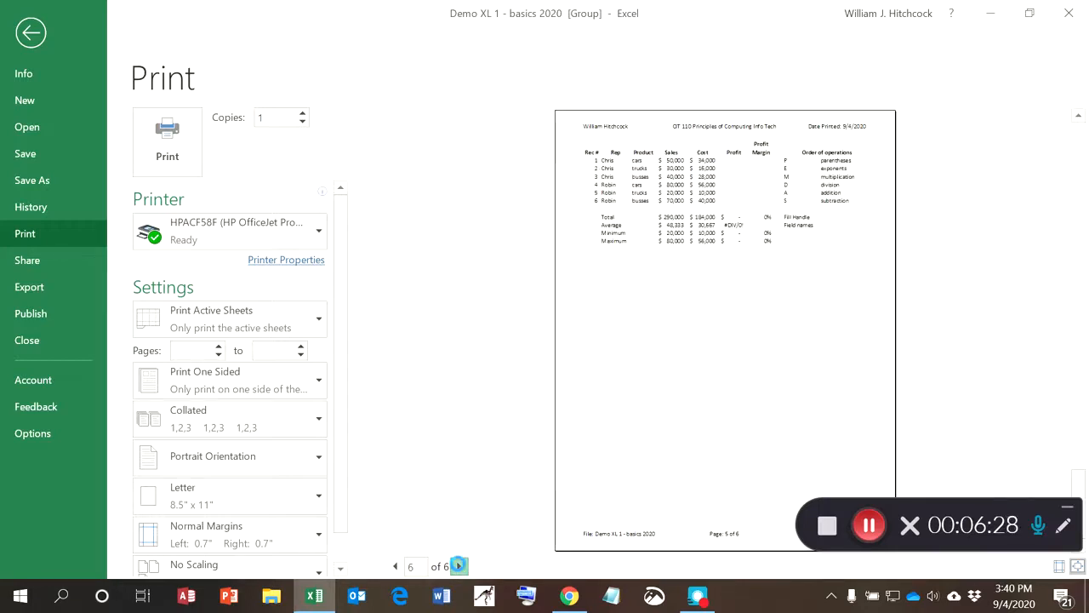
pyautogui.click(460, 566)
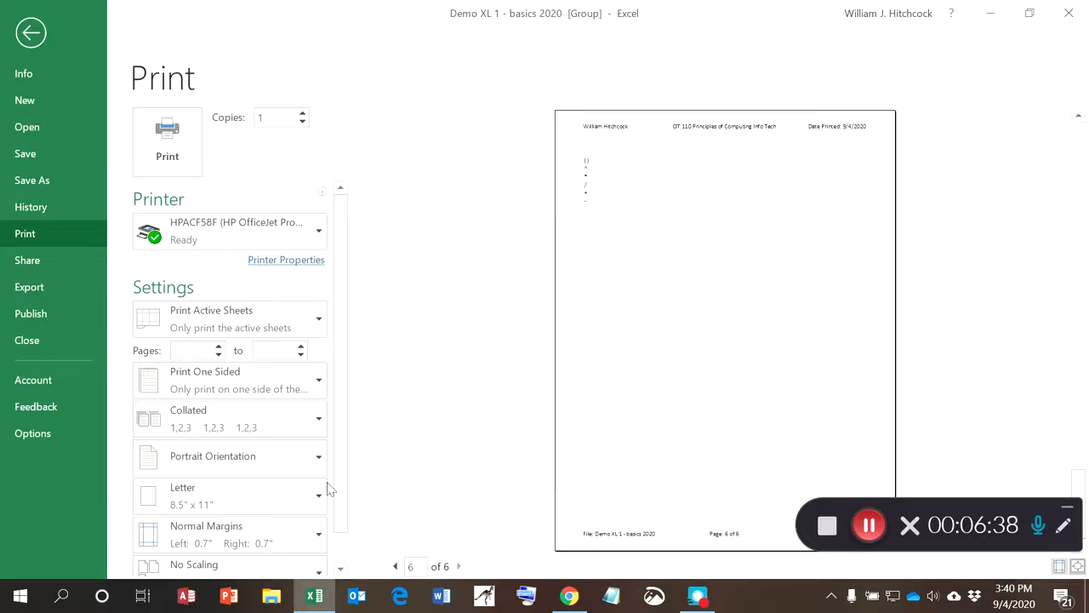
pyautogui.click(29, 31)
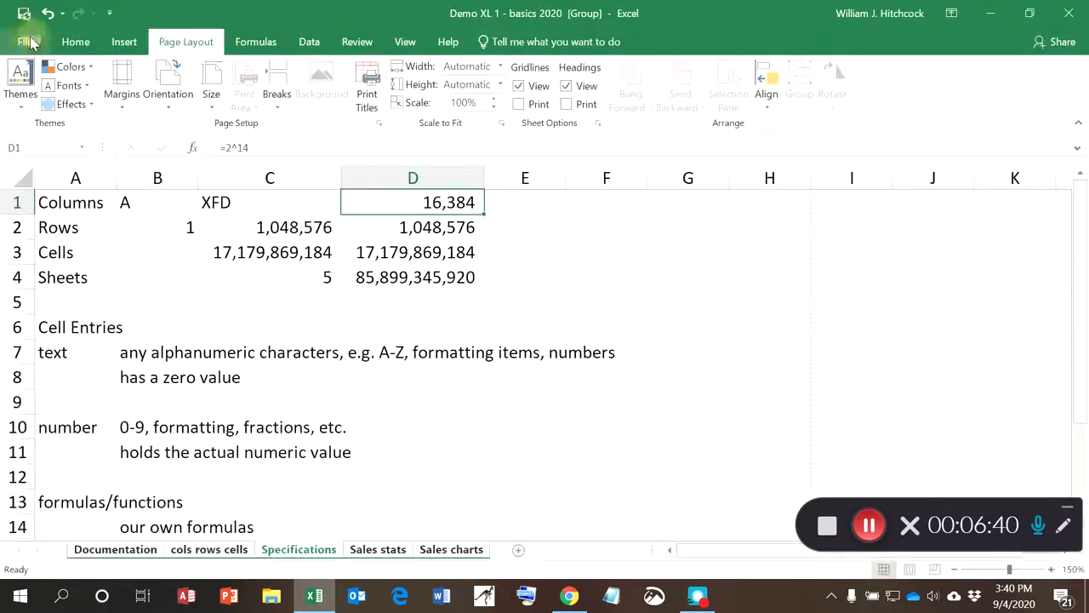
# Ungroup the worksheets and go to the Sales charts sheet
pyautogui.rightClick(290, 555)
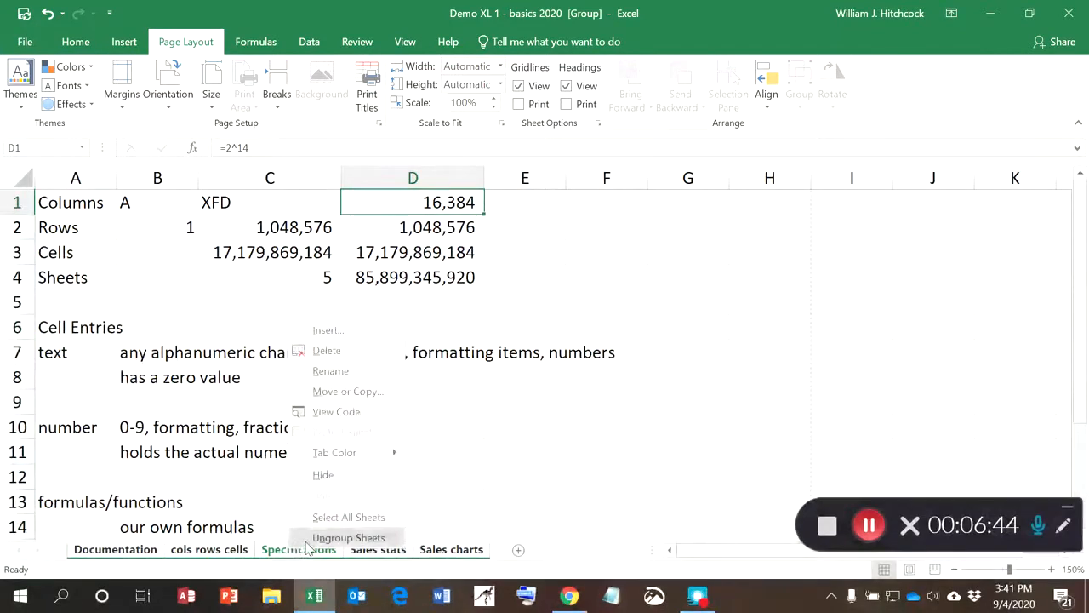
pyautogui.click(314, 538)
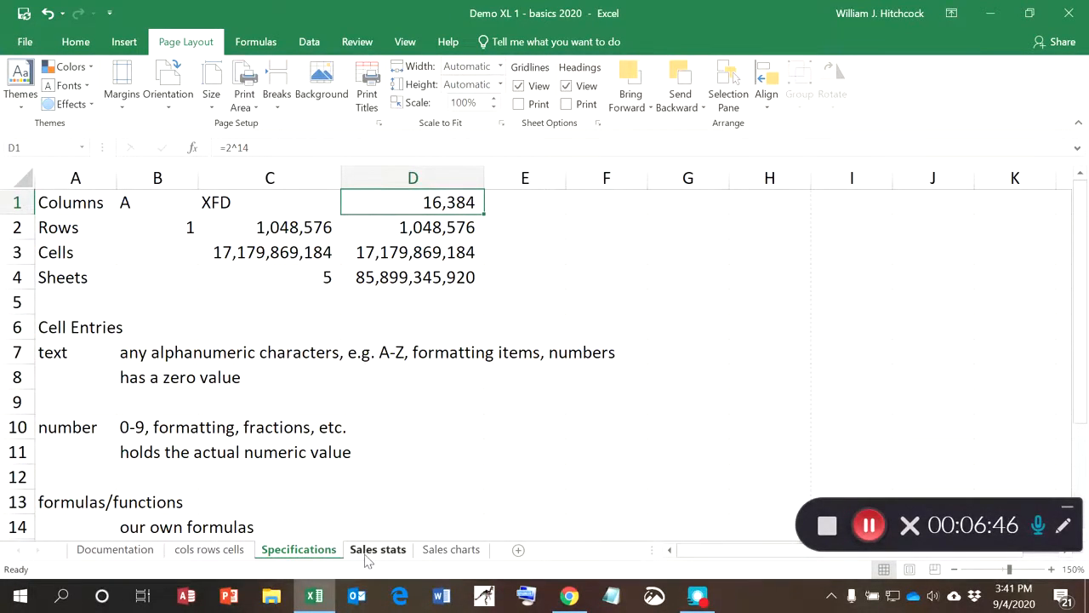
pyautogui.click(406, 555)
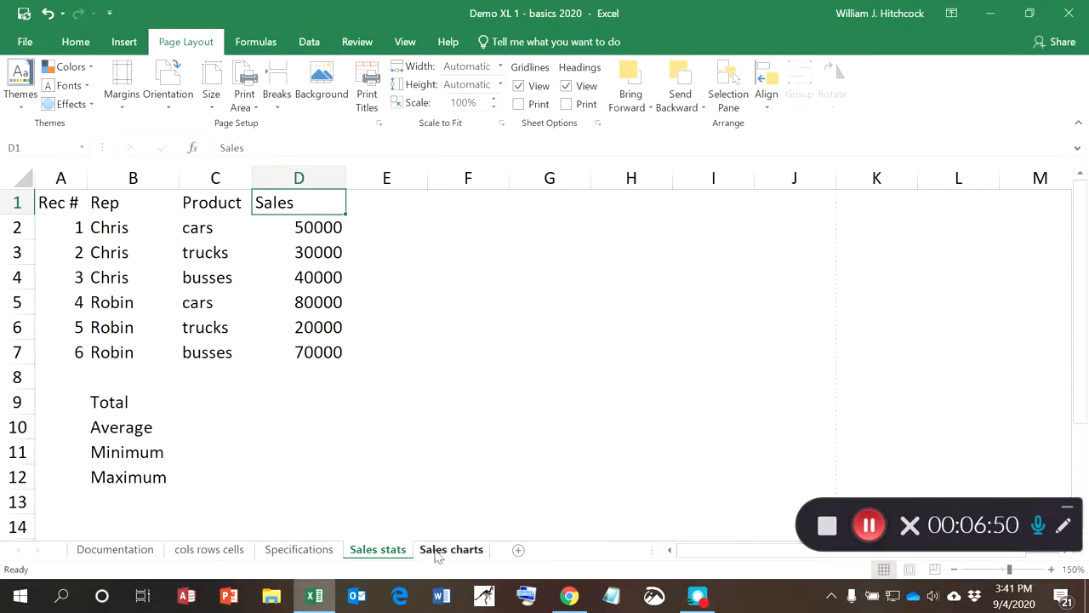
pyautogui.click(437, 553)
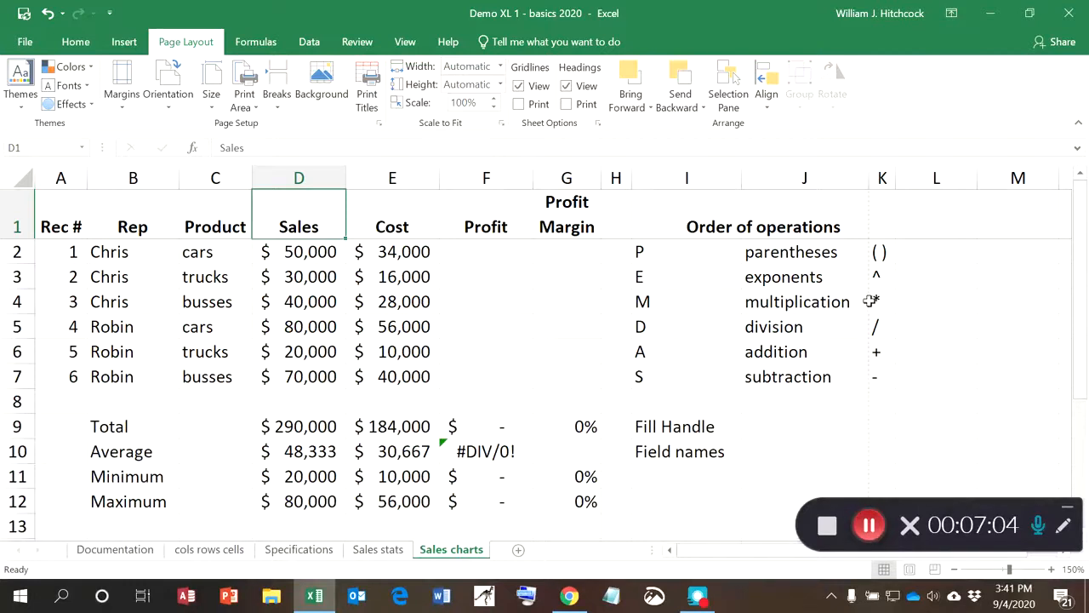
# Set the right margin of the Sales charts sheet to 0.45 and check the page in print preview
pyautogui.click(371, 107)
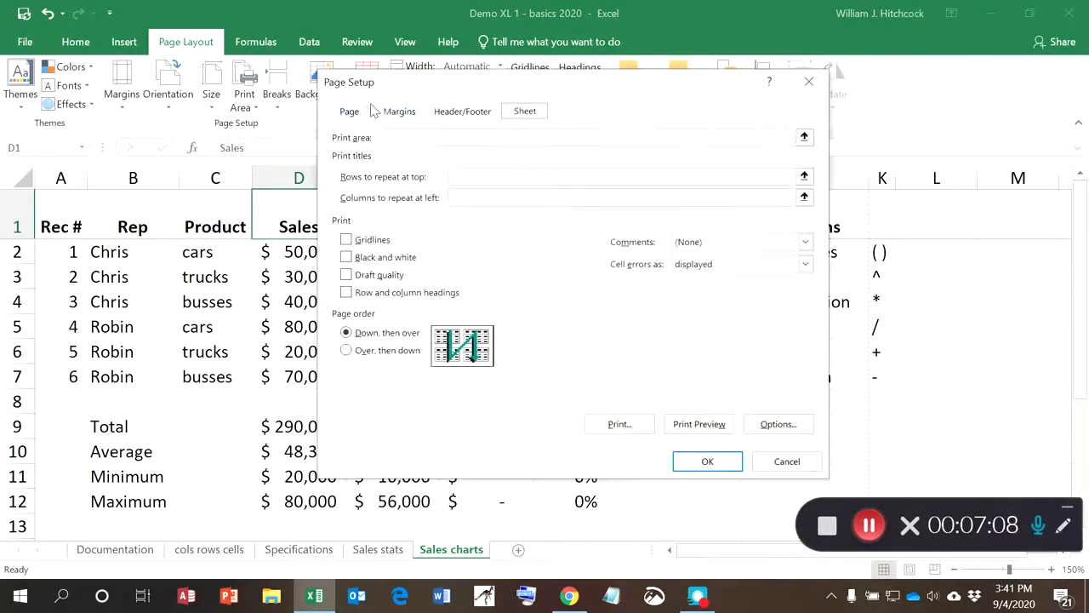
pyautogui.click(399, 114)
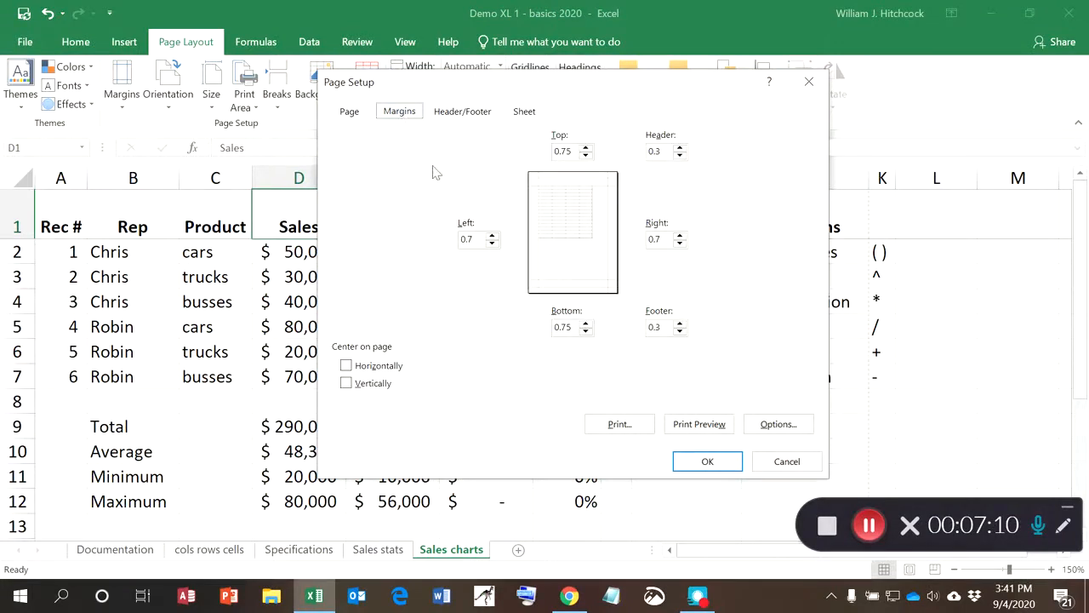
pyautogui.click(680, 243)
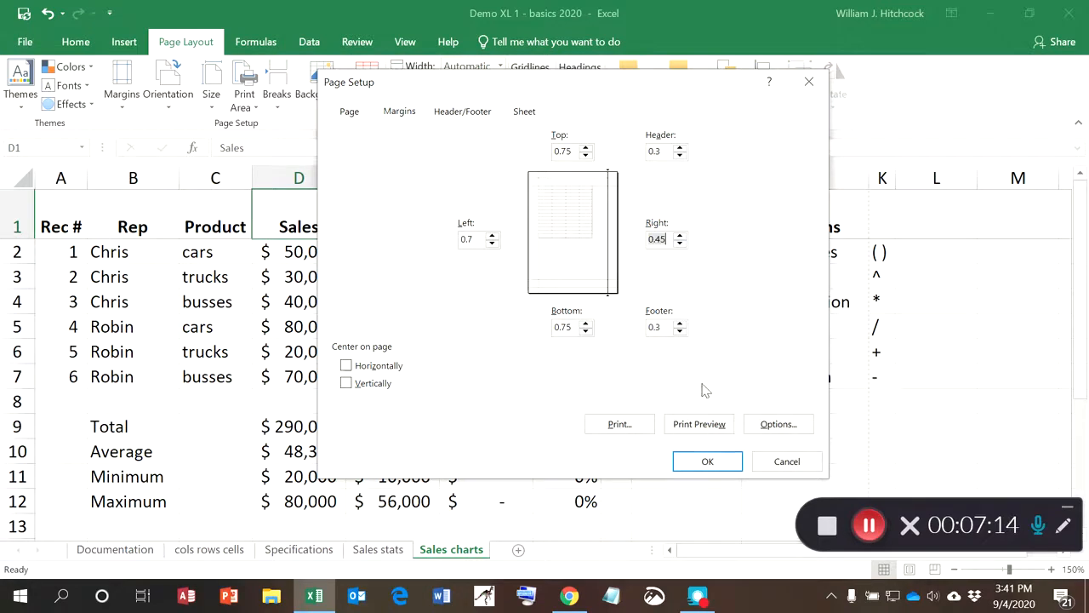
pyautogui.click(705, 428)
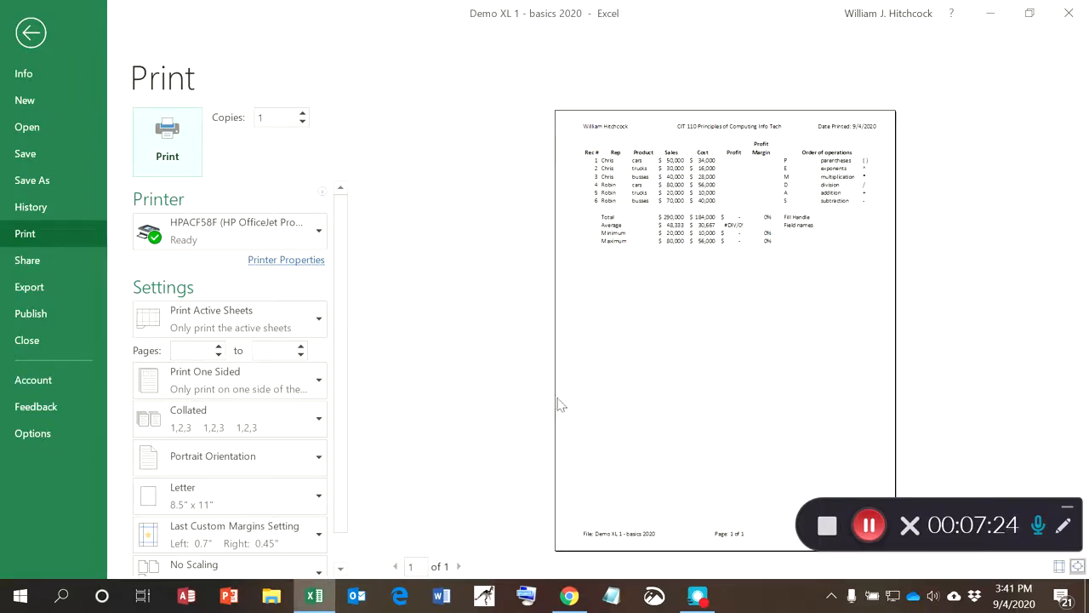
pyautogui.click(37, 50)
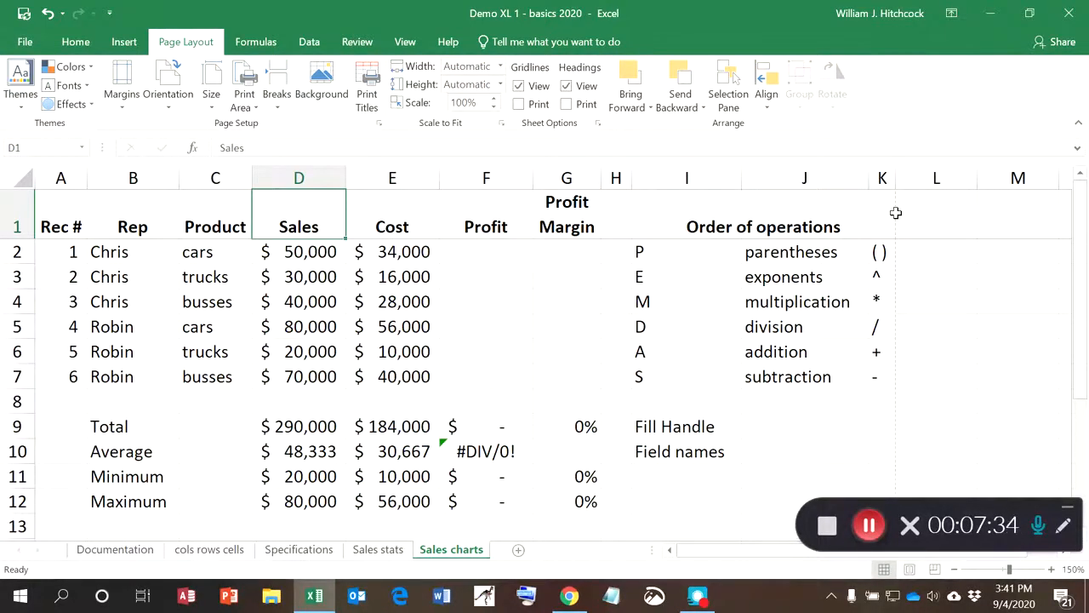
# Move the Sales charts selection to cell A2, and save the workbook with the Specifications sheet active
pyautogui.hotkey('ctrl', 'Home')
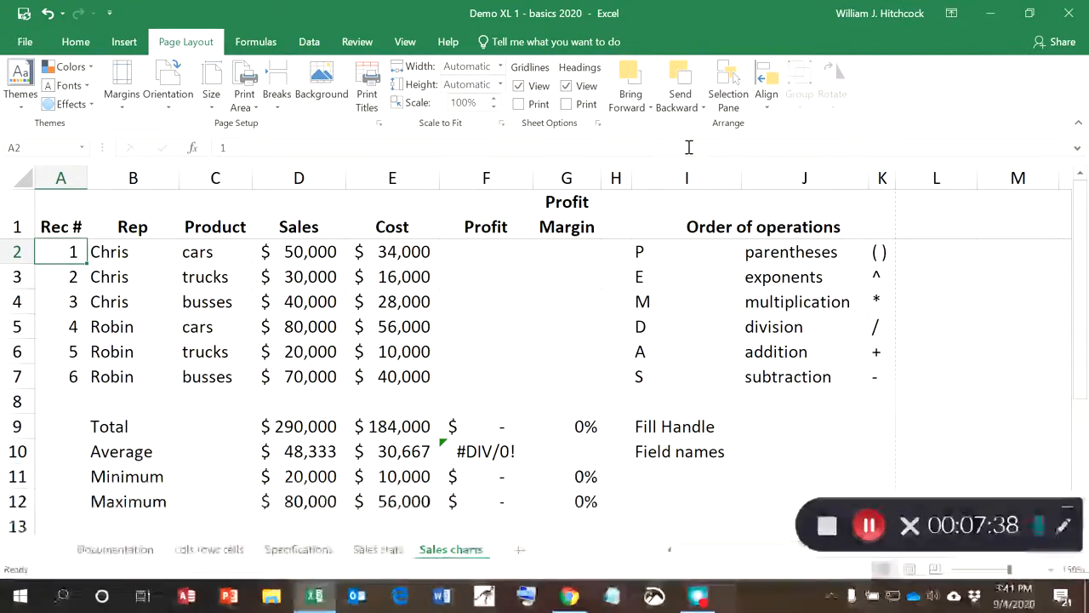
pyautogui.click(299, 550)
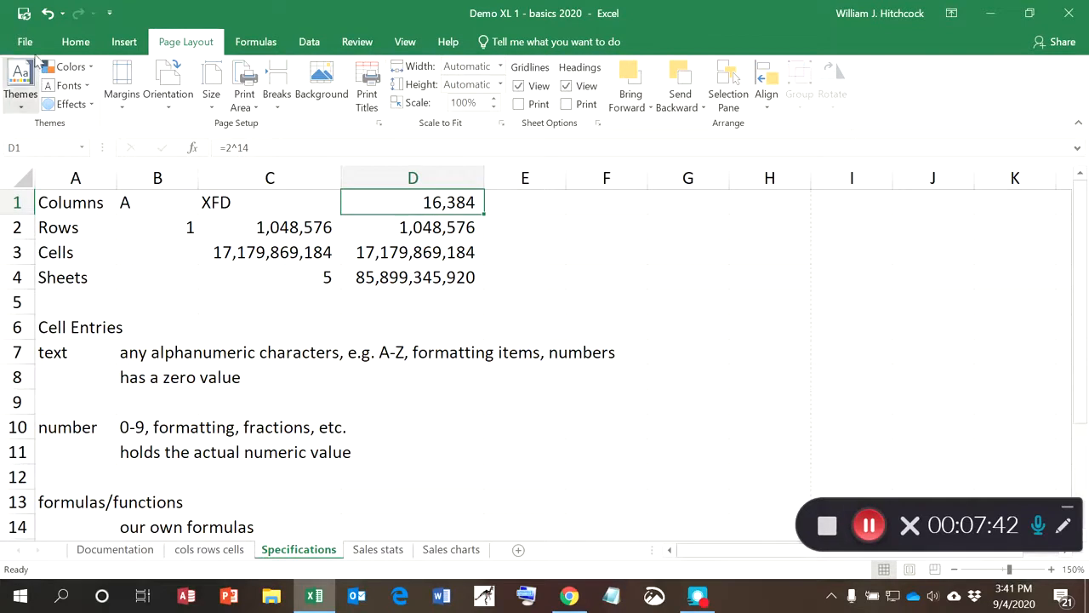
pyautogui.click(22, 15)
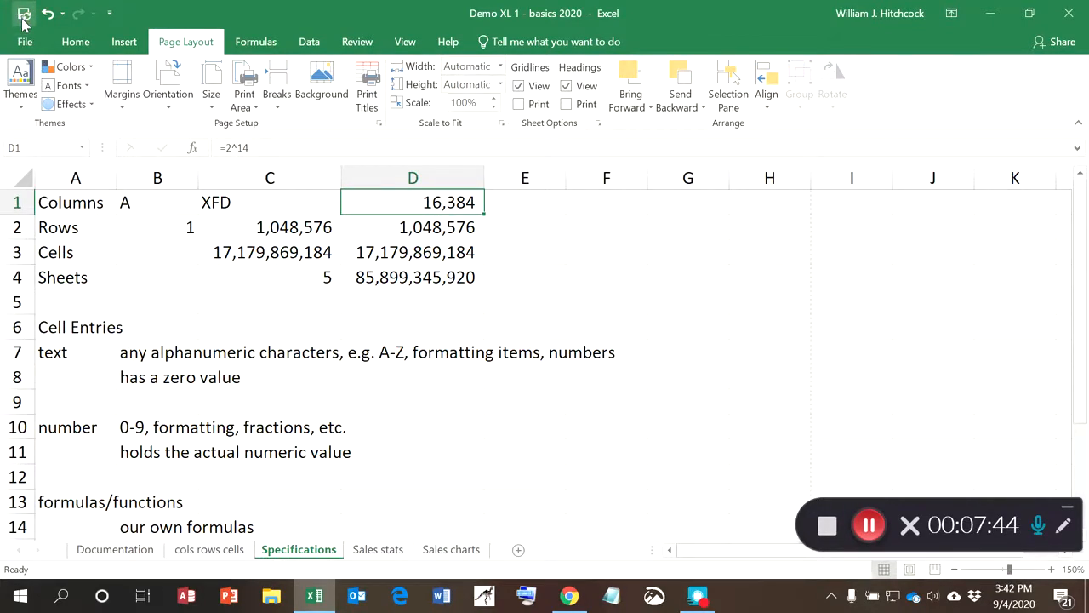